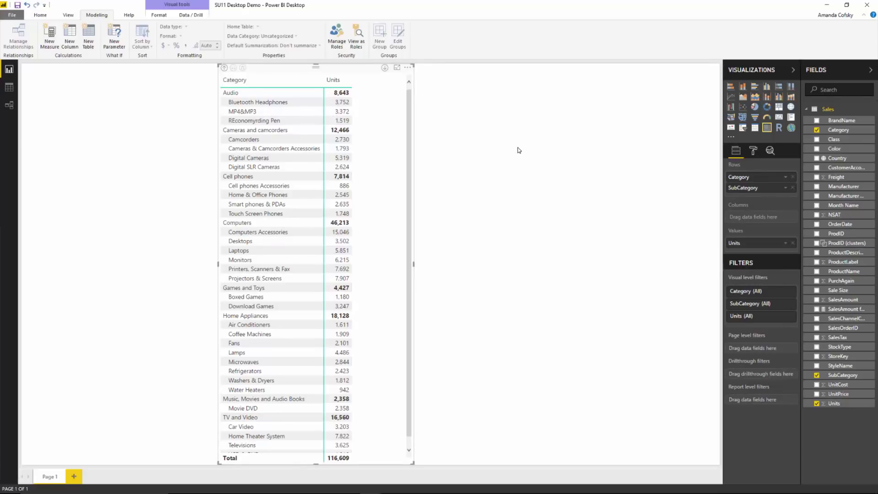
left_click(753, 151)
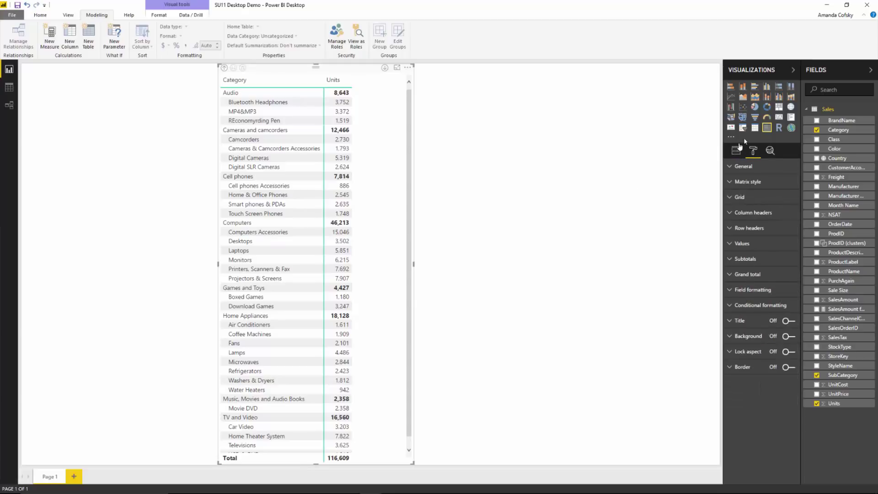
left_click(759, 307)
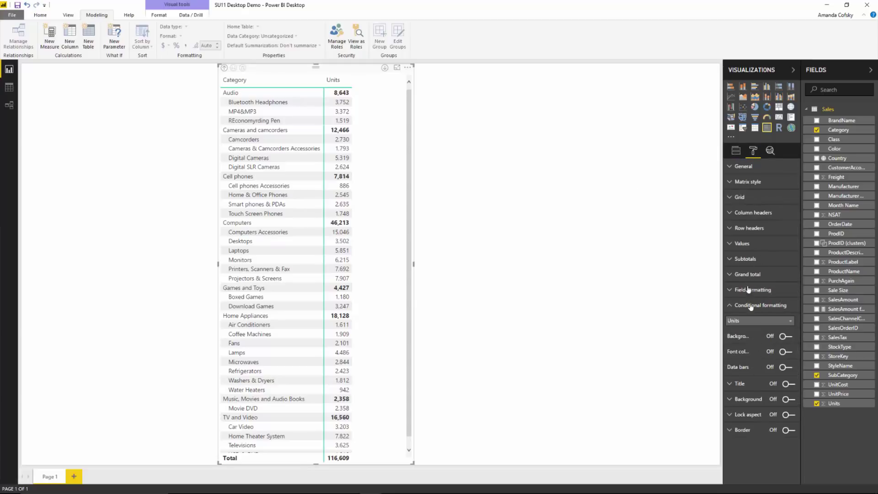
left_click(736, 151)
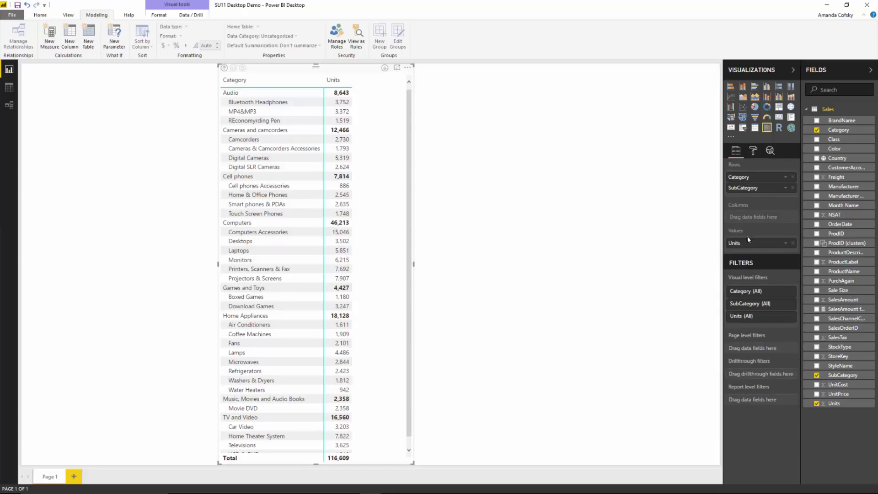
Open the background color scales conditional formatting for the Units values and enable coloring by rules
left_click(785, 244)
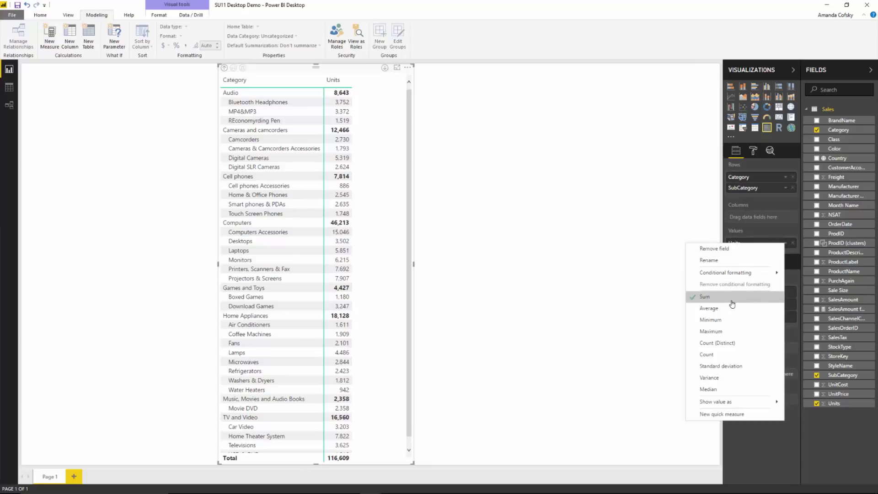
mouse_move(735, 273)
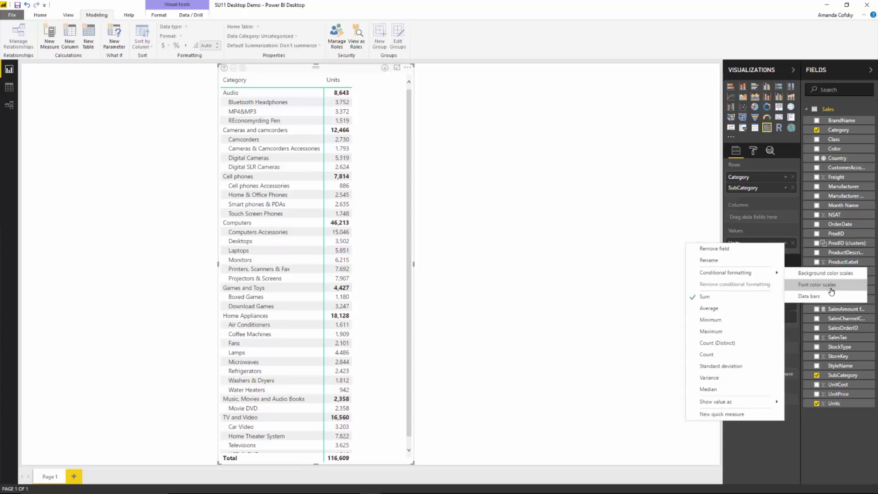
left_click(810, 276)
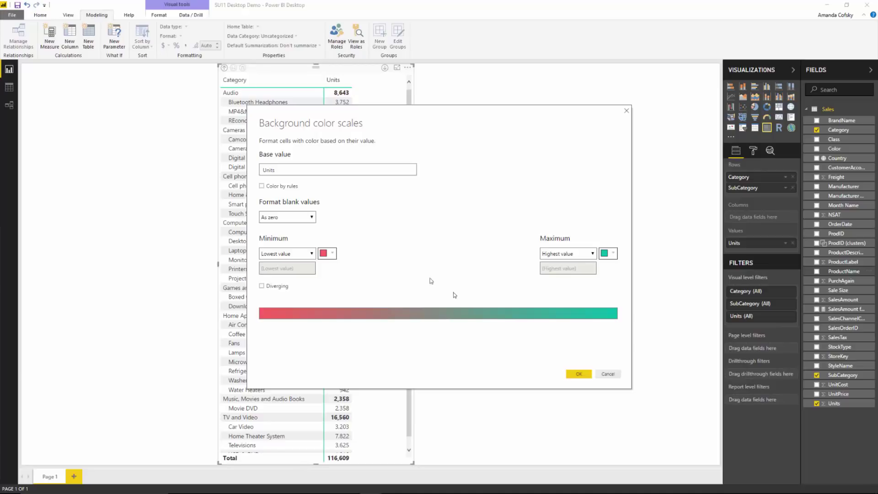
left_click(261, 187)
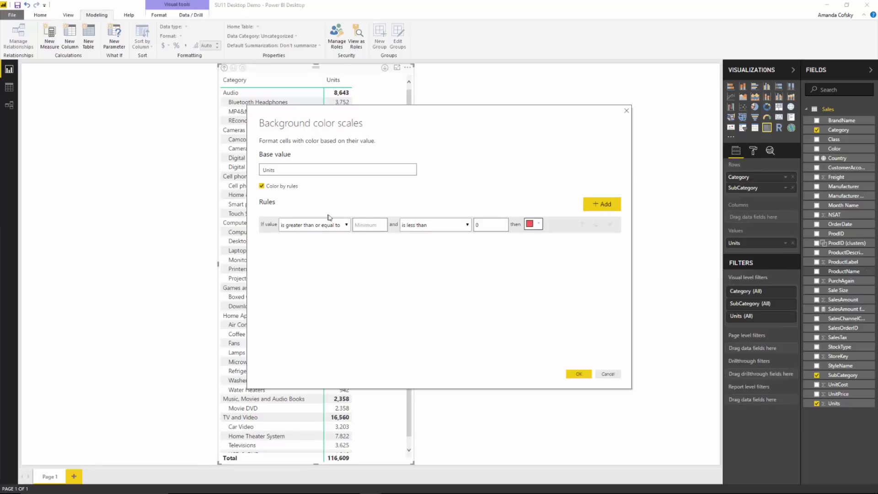
Try the "is" and "is blank" conditions on the first color rule
left_click(341, 225)
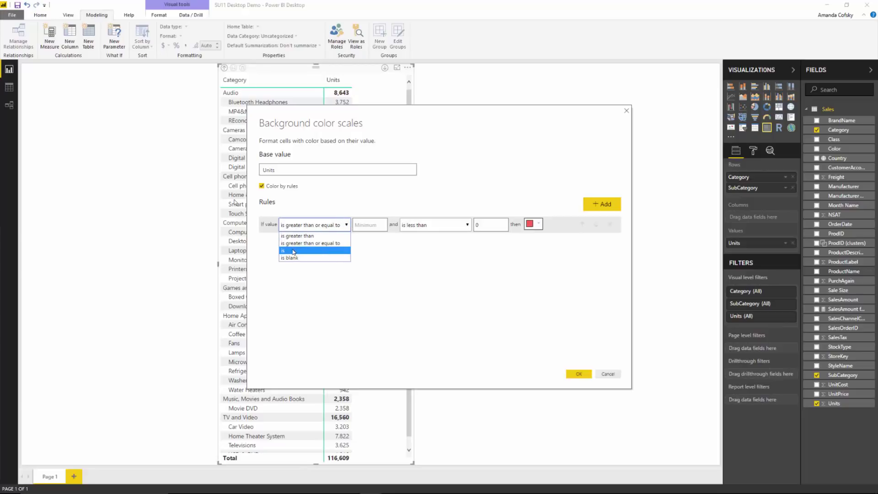
left_click(293, 250)
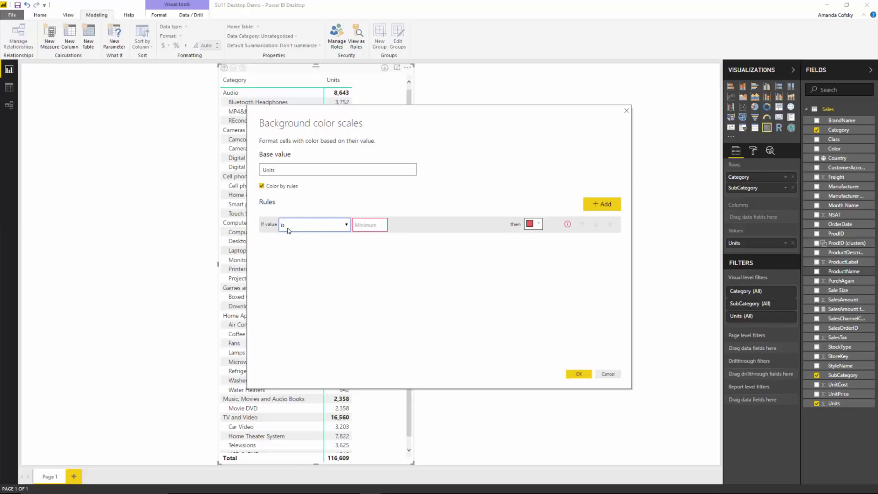
left_click(317, 224)
left_click(303, 259)
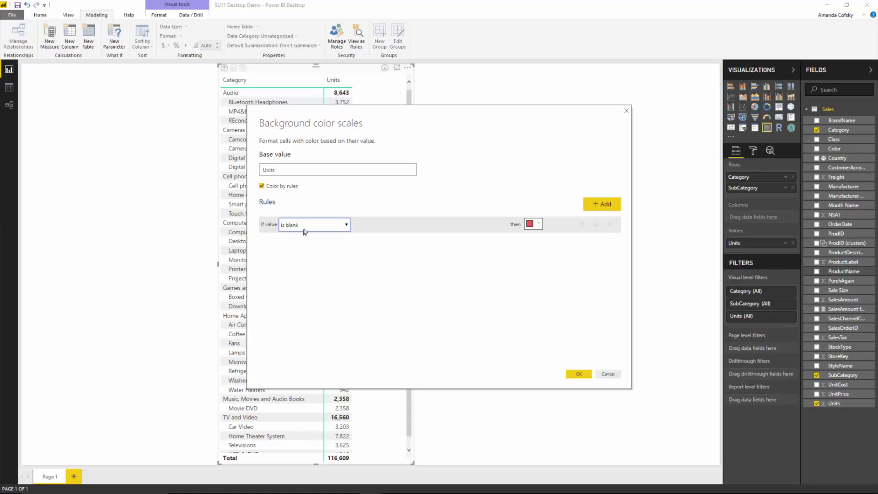
Set the first rule's condition to "is greater than" the minimum and "is less than" 2000
left_click(306, 227)
left_click(304, 238)
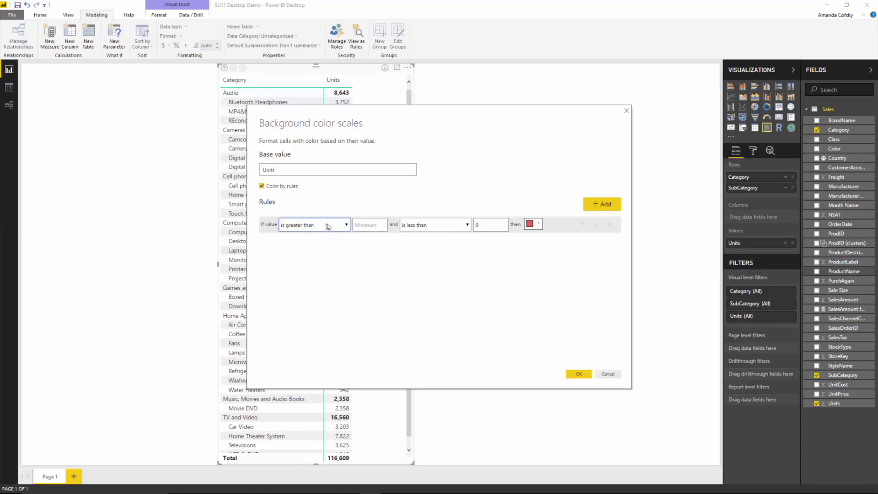
key("Tab")
key("Tab")
key("Tab")
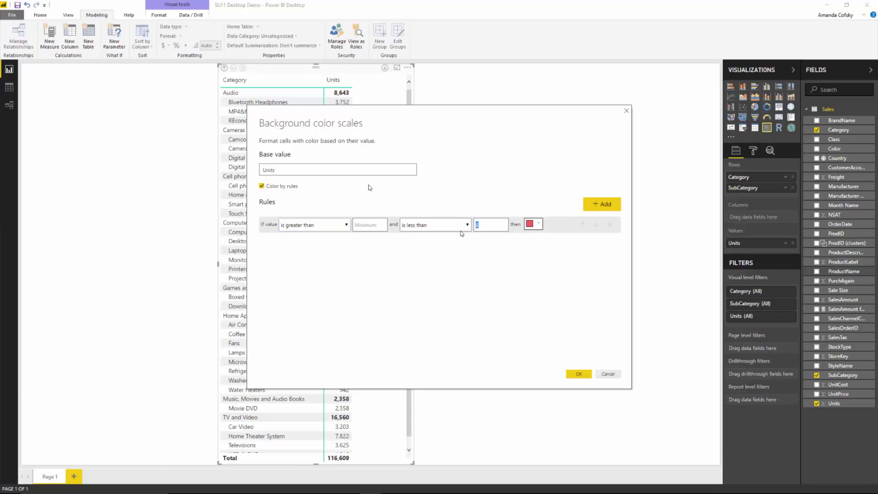
type("2000")
Add a second rule coloring values greater than or equal to 2000 and less than 4000 yellow
left_click(595, 204)
left_click(331, 245)
left_click(365, 241)
type("2000")
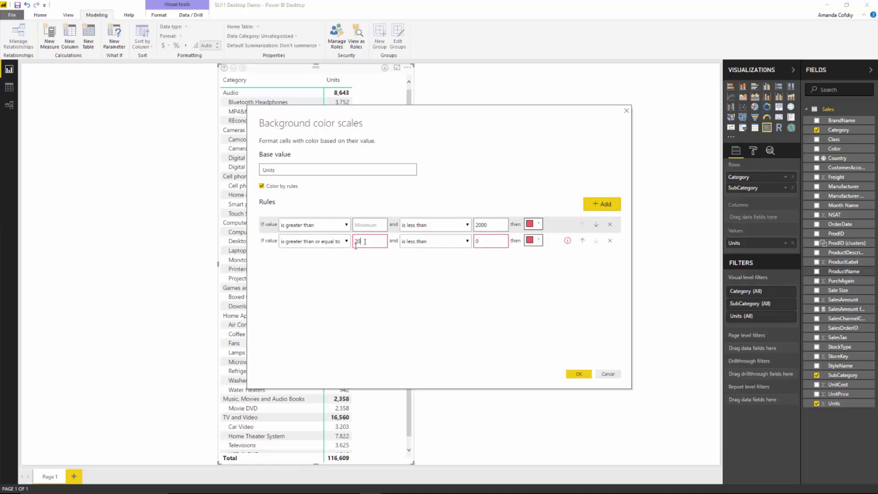
left_click(487, 239)
type("4000")
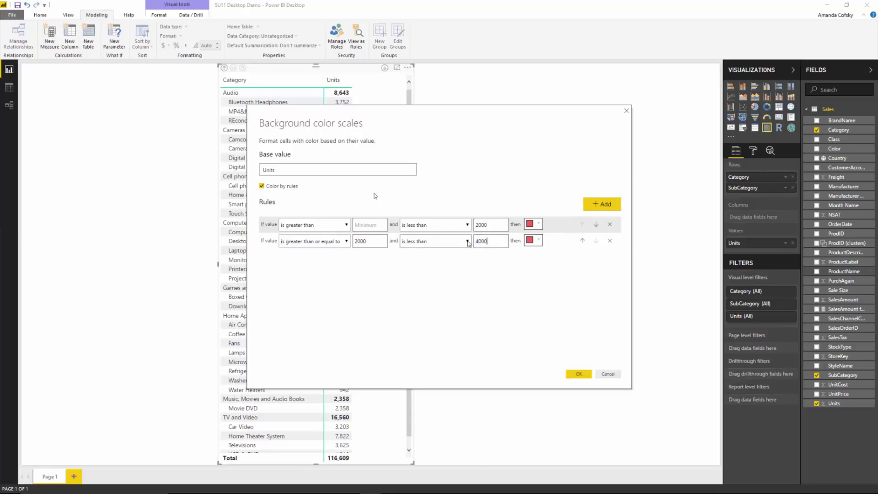
left_click(529, 240)
left_click(510, 263)
Add a third rule coloring values greater than or equal to 4000, with no upper limit, green
left_click(602, 204)
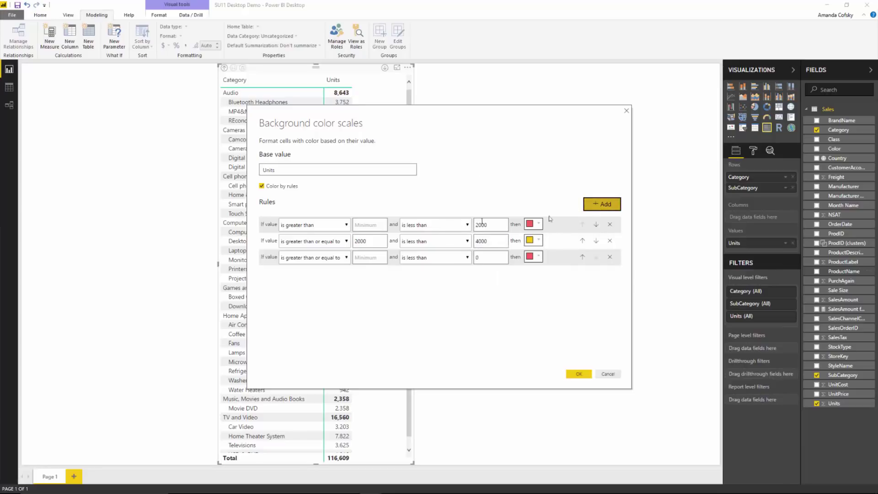
left_click(365, 258)
type("4000")
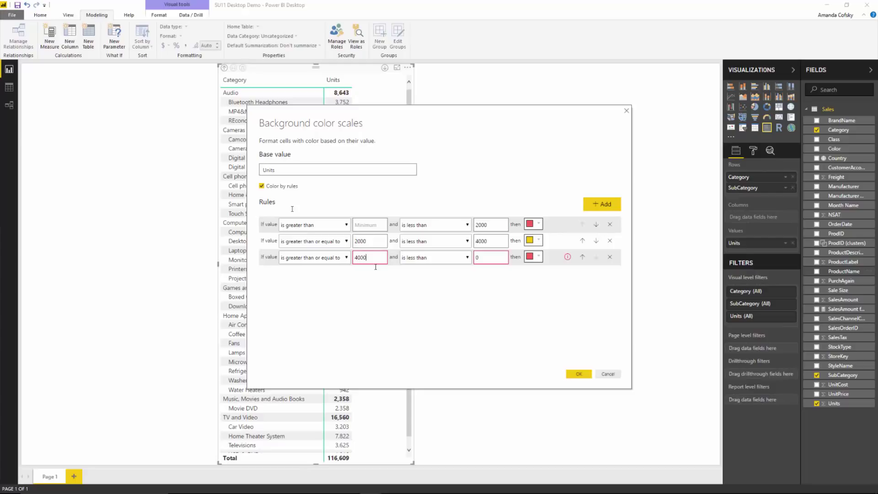
left_click(477, 257)
key("BackSpace")
left_click(530, 256)
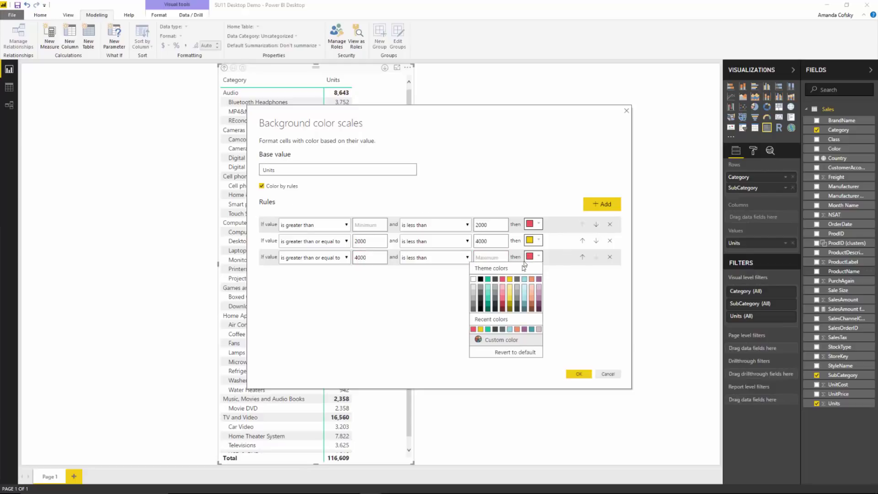
left_click(487, 280)
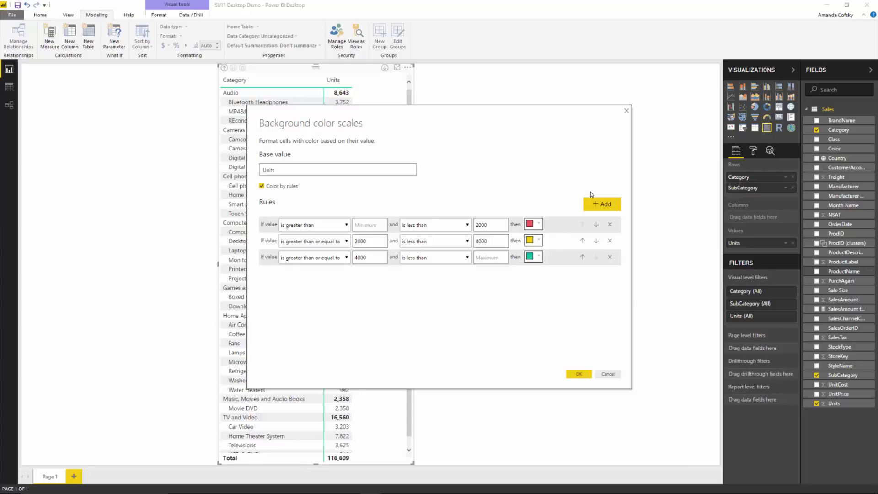
Add a fourth rule coloring values that are exactly 942 purple, and apply the background color rules
left_click(602, 204)
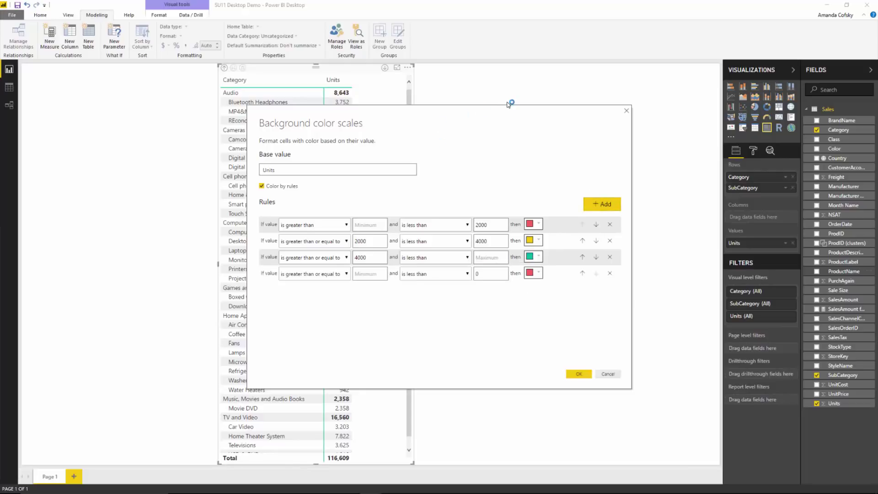
left_click_drag(503, 118, 663, 94)
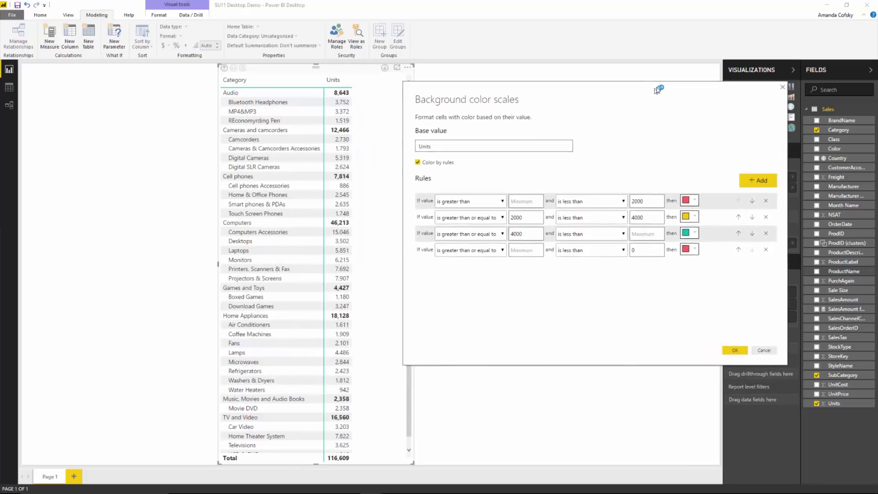
left_click(499, 249)
left_click(458, 282)
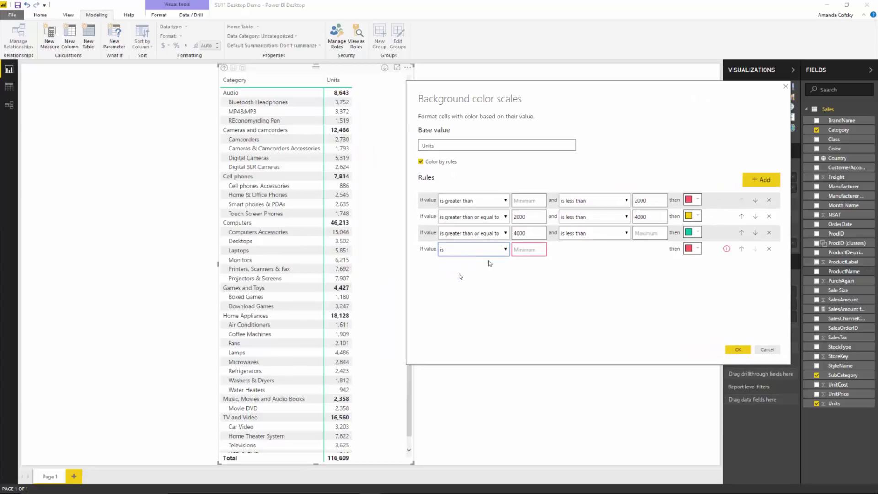
left_click(515, 250)
type("942")
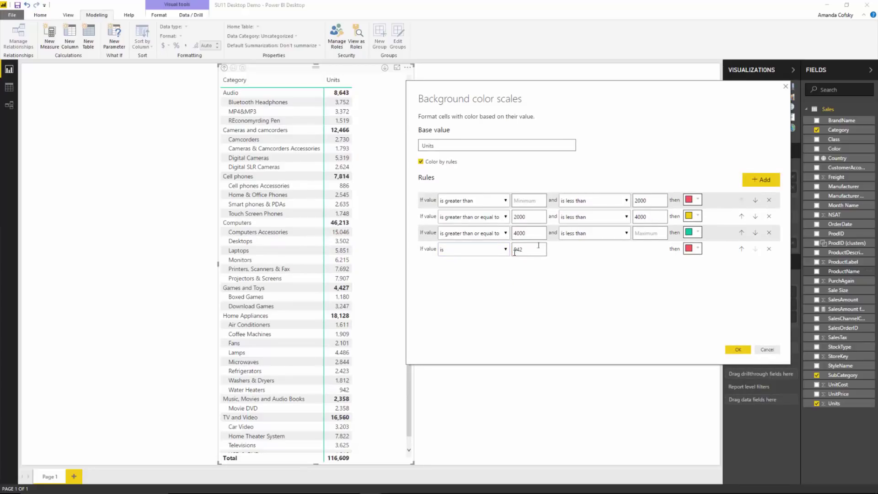
left_click(692, 248)
left_click(697, 271)
left_click(636, 201)
left_click(738, 350)
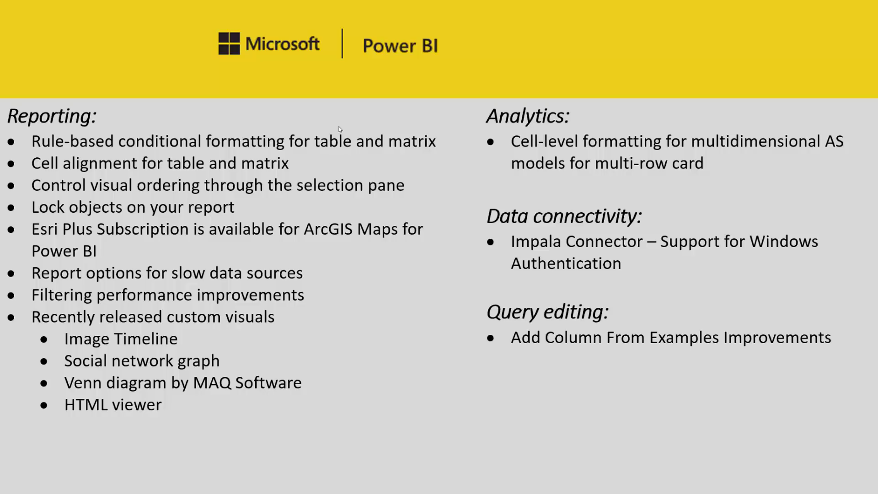
Switch back to Power BI Desktop and move the matrix to the right edge of the report page
key("alt+Tab")
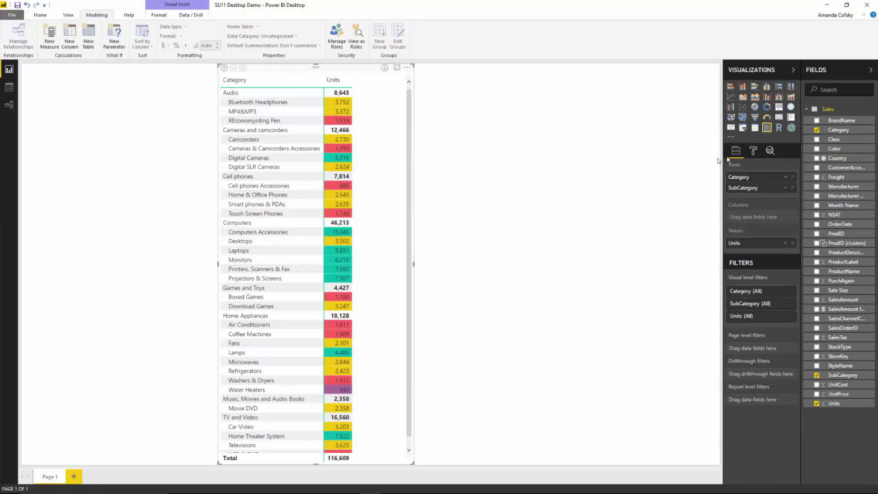
left_click(753, 150)
left_click_drag(280, 69, 324, 69)
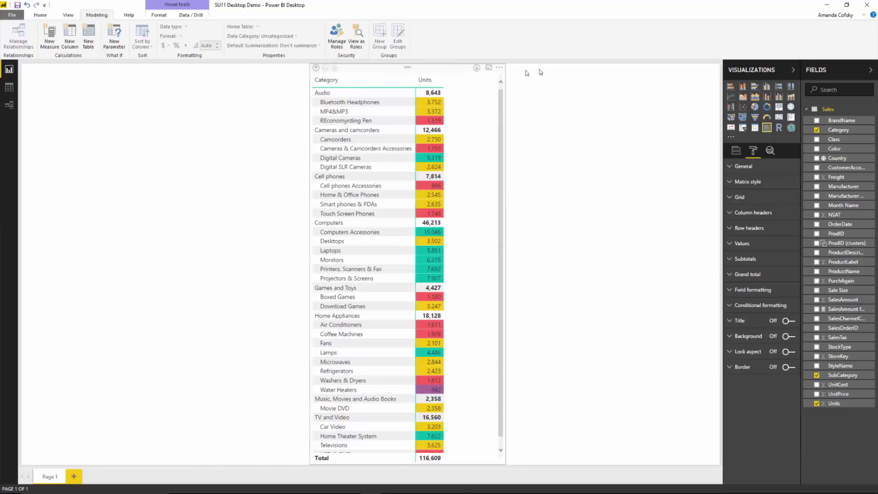
left_click_drag(530, 72, 643, 71)
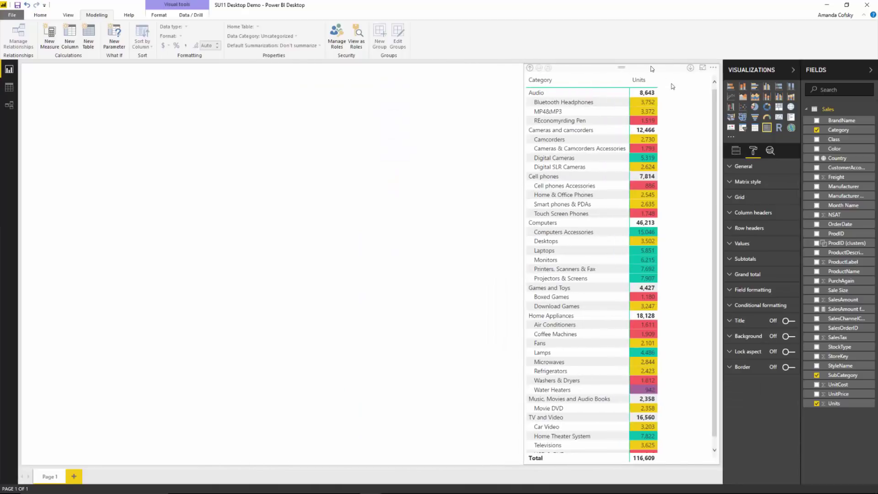
Try Center alignment for the matrix's column headers and settle on Right alignment
left_click(752, 217)
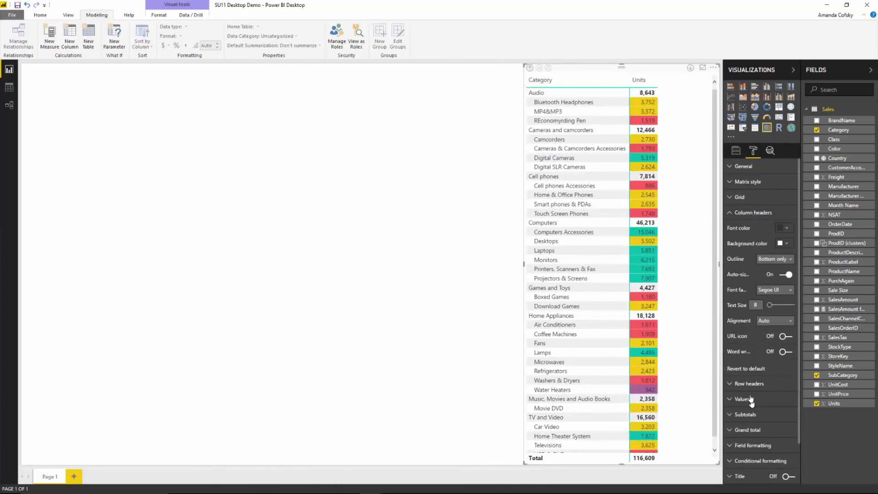
left_click(772, 323)
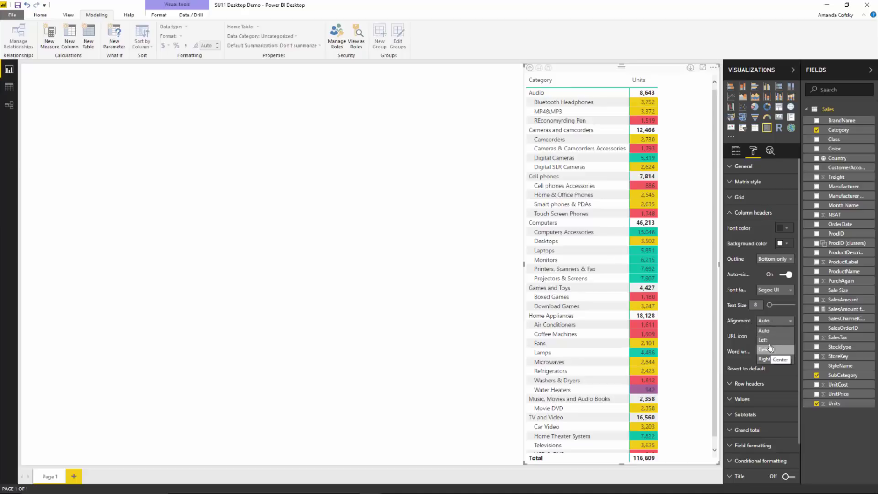
left_click(768, 350)
left_click(778, 320)
left_click(779, 360)
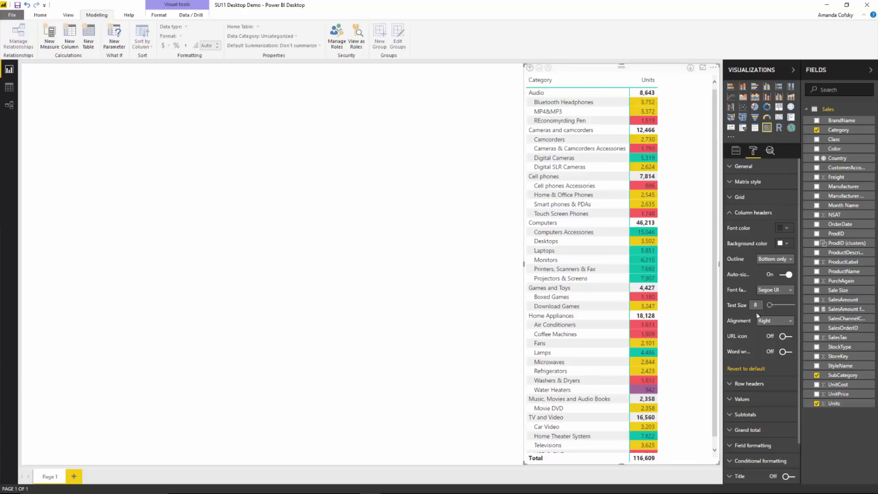
left_click(741, 214)
Set the alignment of the matrix's row headers to Center
left_click(747, 230)
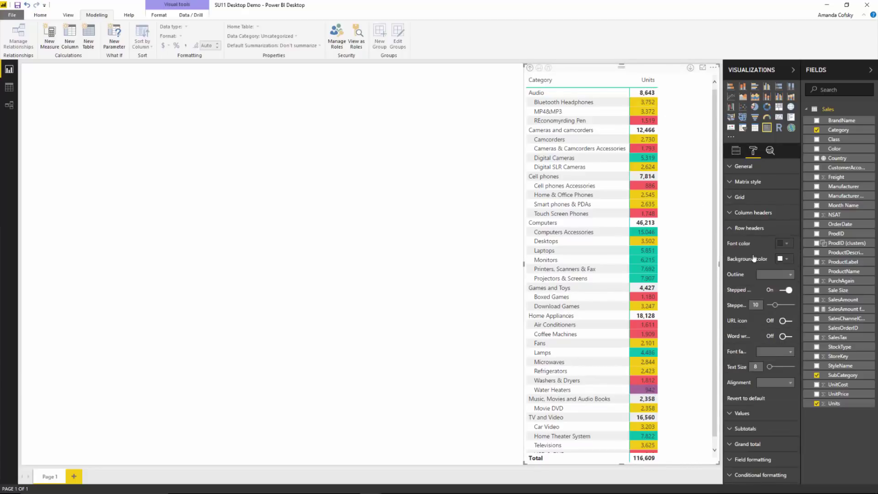
left_click(772, 384)
left_click(771, 412)
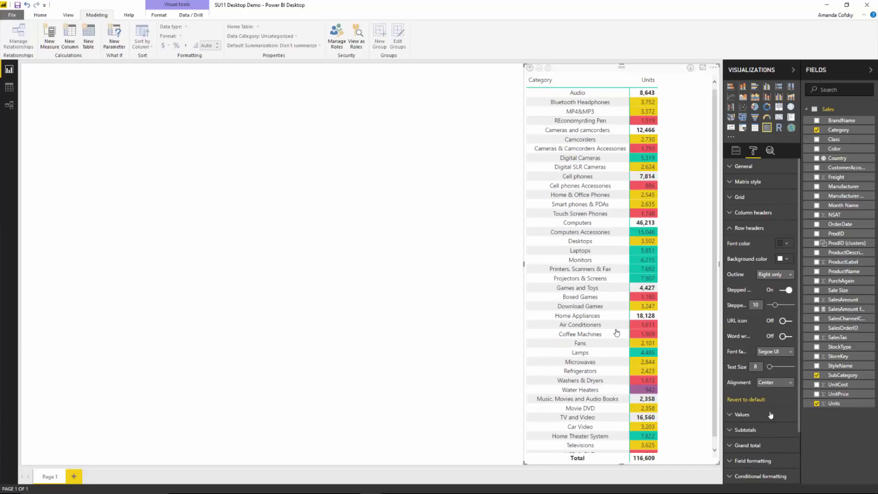
left_click(740, 228)
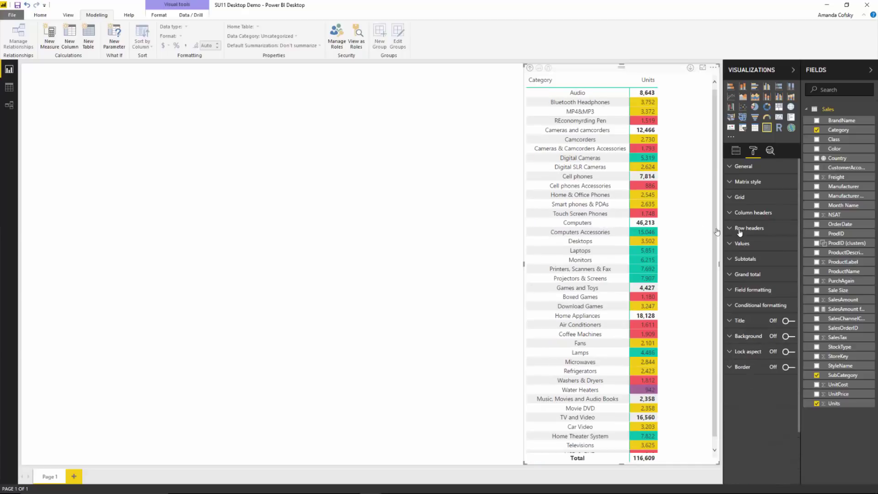
Widen the matrix toward the left and make its Units column wider
left_click_drag(524, 264, 498, 271)
left_click_drag(631, 86, 656, 87)
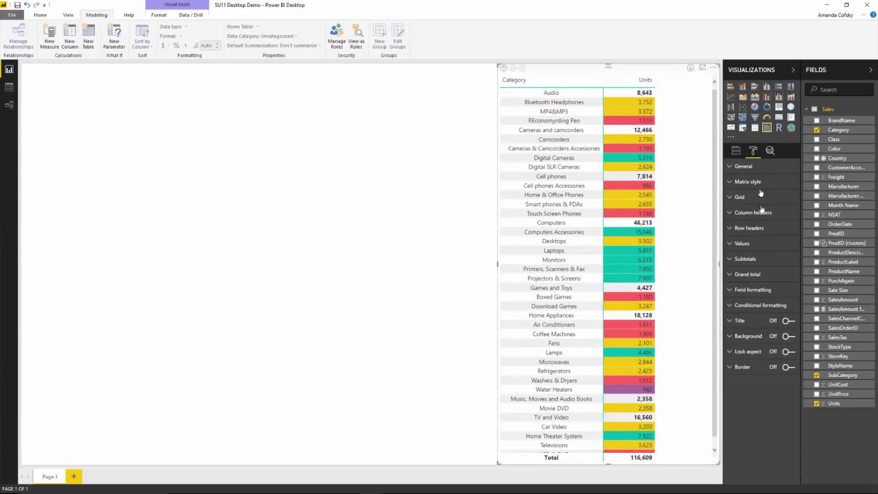
Set the alignment of the matrix's Units field values to Left through its field formatting
left_click(752, 289)
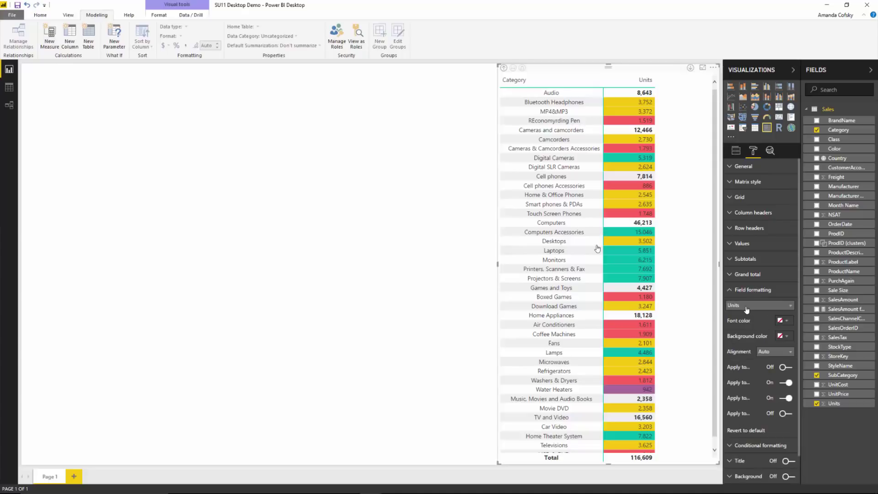
left_click(746, 307)
left_click(743, 308)
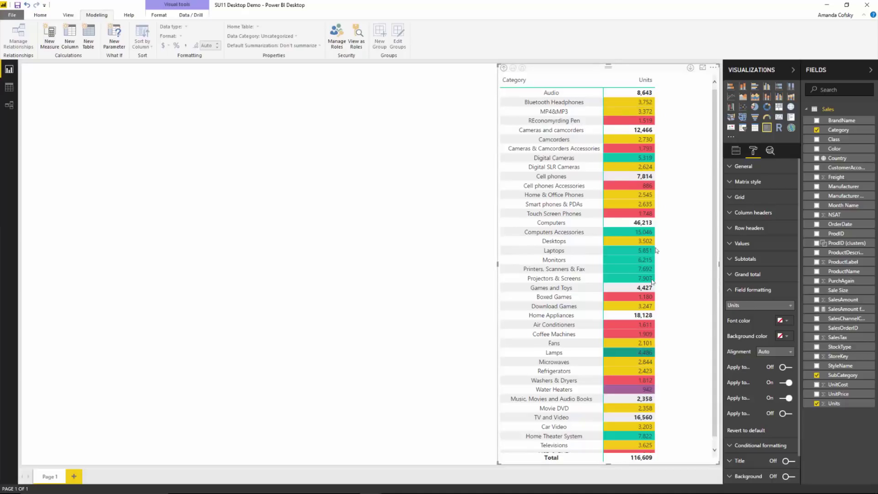
left_click(750, 306)
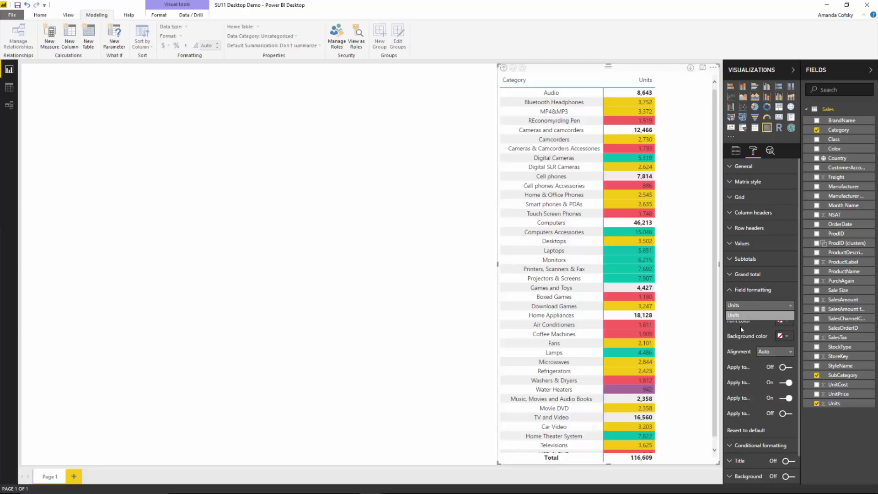
left_click(759, 295)
left_click(761, 295)
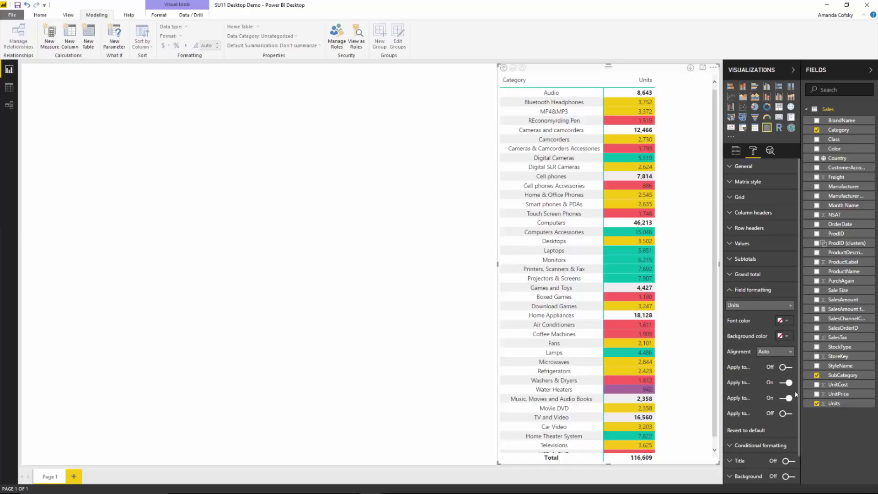
left_click(767, 353)
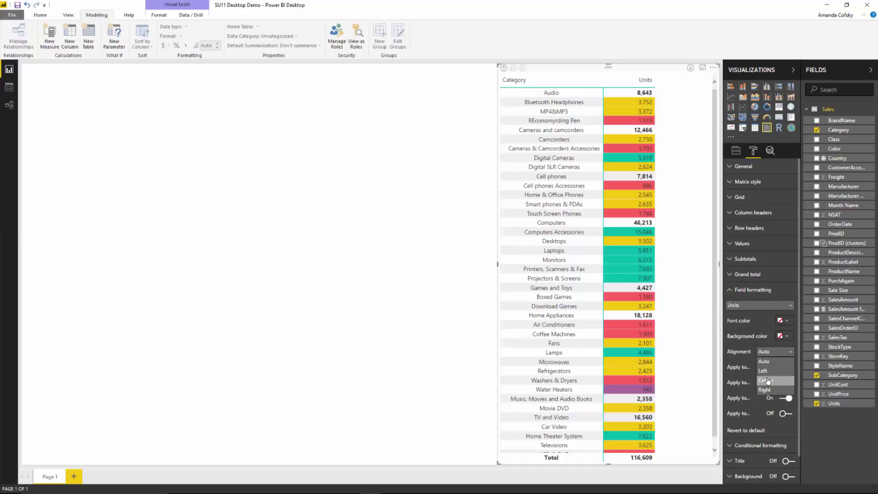
left_click(771, 371)
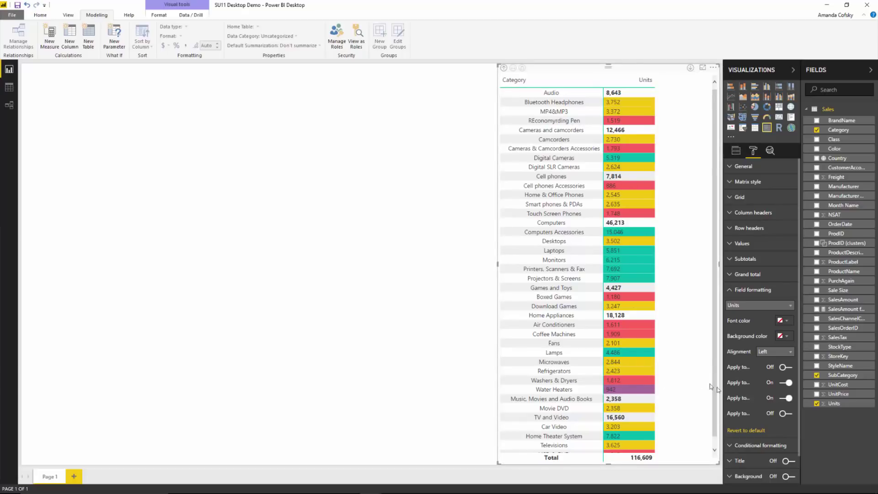
Widen the Visualizations pane to show the full option names, and switch Apply to total on and back off
left_click_drag(723, 388, 681, 396)
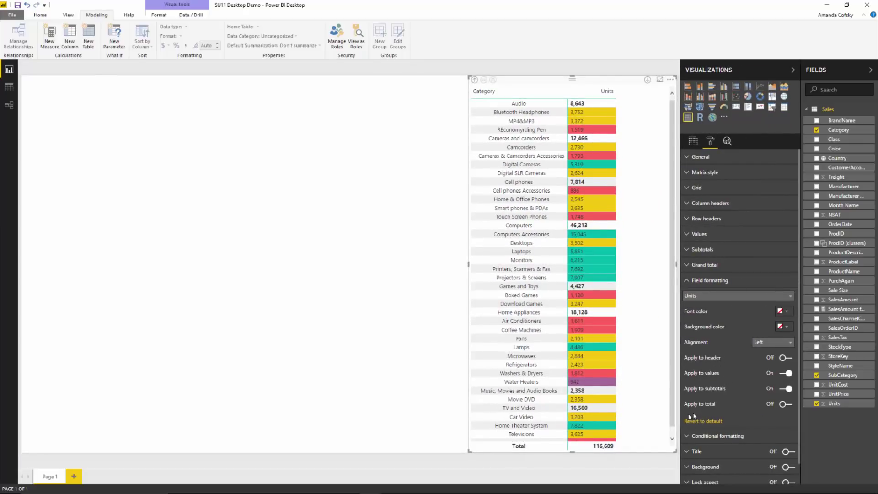
left_click(786, 404)
left_click(787, 405)
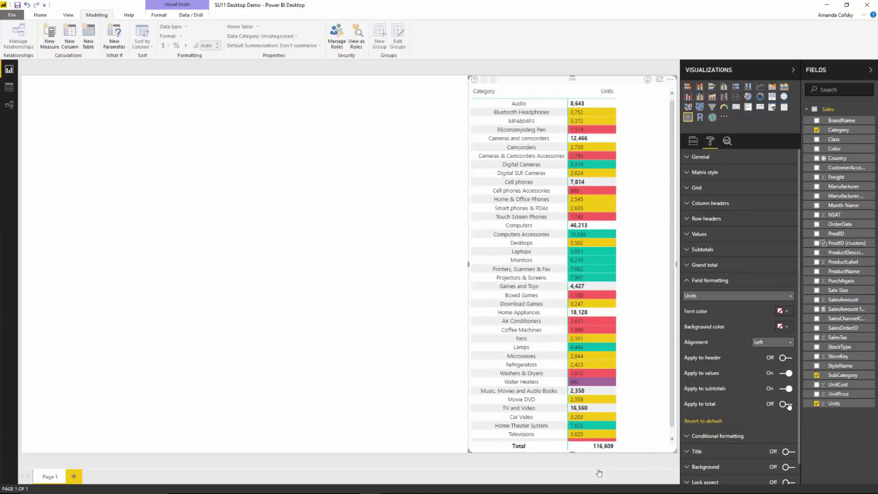
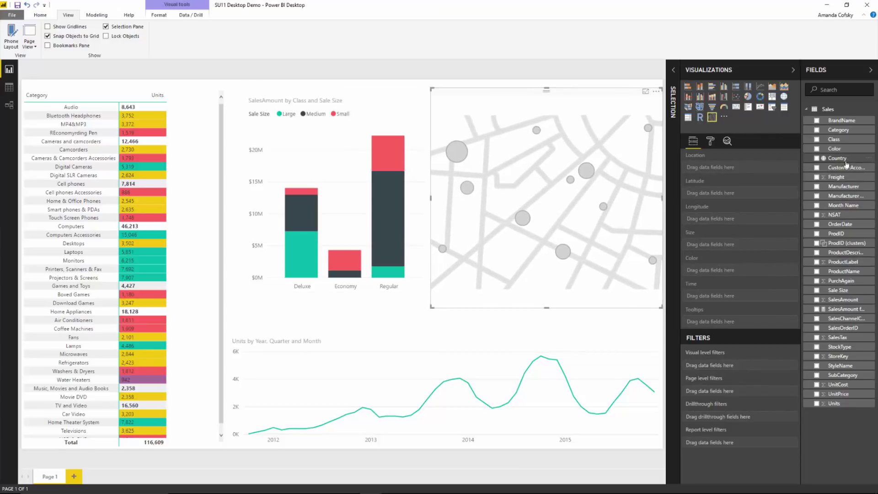
Assign Country as the ArcGIS map's location and the average of SalesAmount as its color, and dismiss the map's notices
left_click_drag(837, 159, 737, 183)
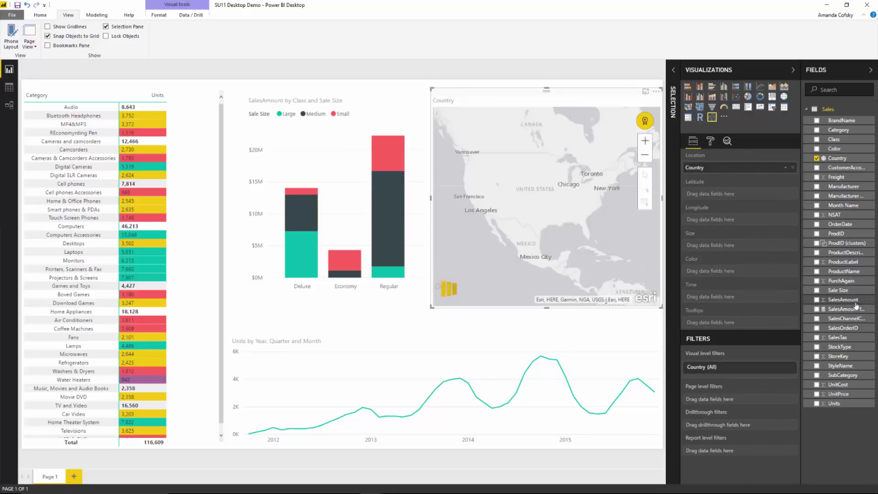
left_click_drag(856, 304, 769, 273)
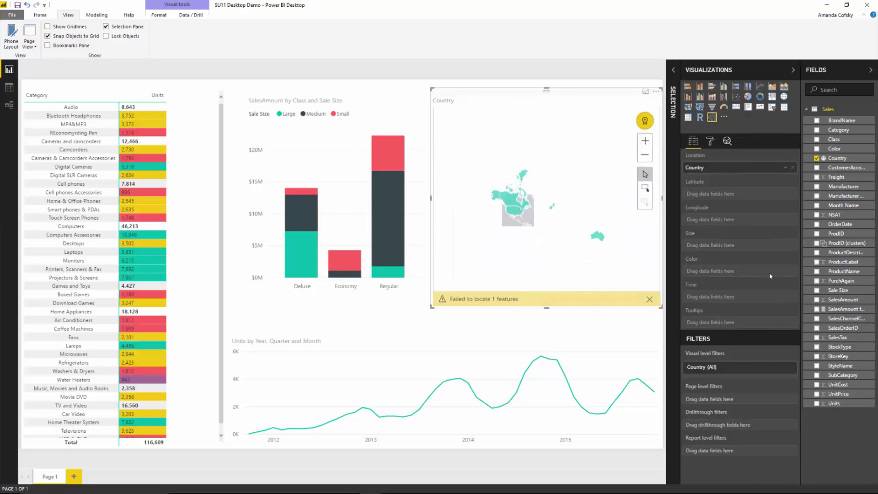
left_click(786, 273)
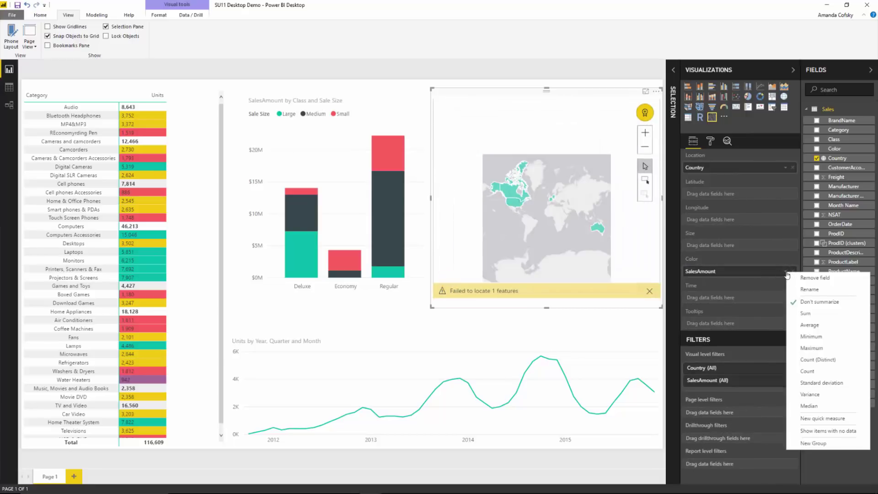
left_click(810, 324)
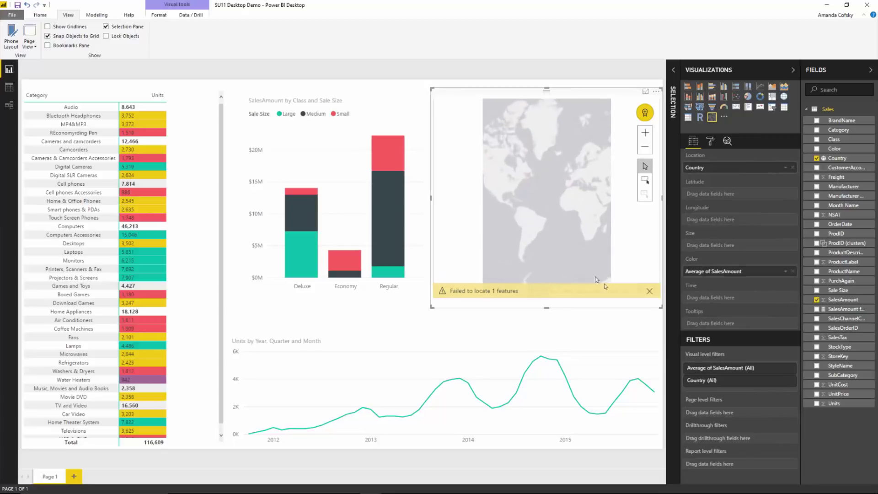
left_click(649, 291)
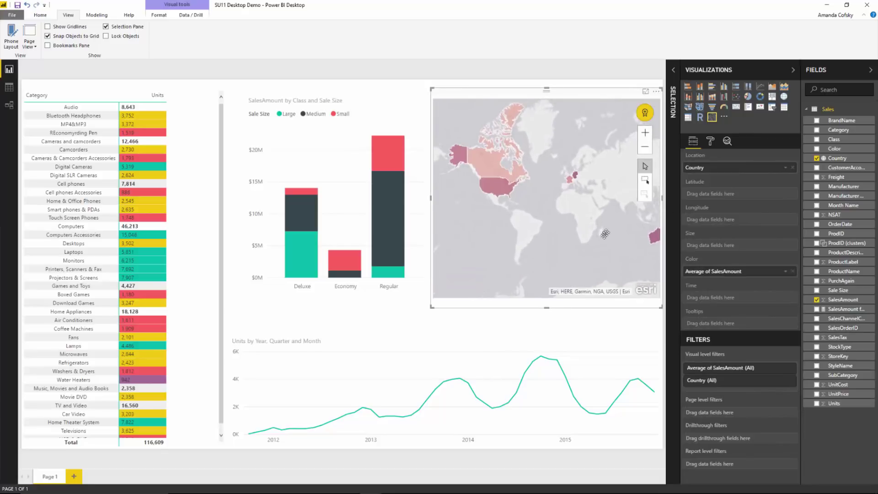
left_click_drag(605, 234, 590, 247)
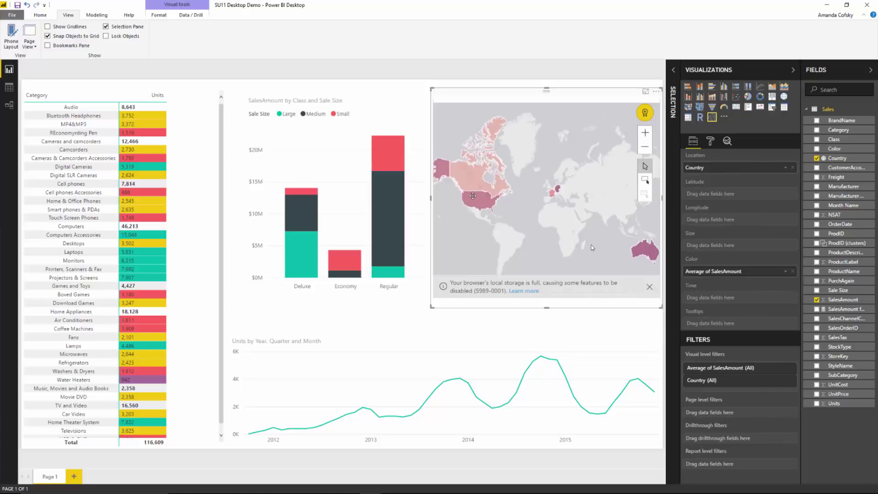
left_click(649, 287)
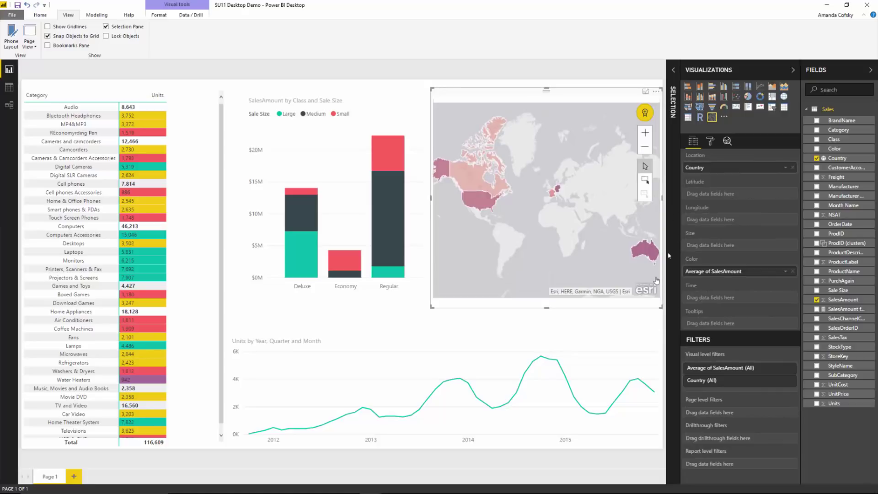
Open the Plus Subscription sign-in from the ArcGIS map, centre its window and submit the account's e-mail
left_click(647, 115)
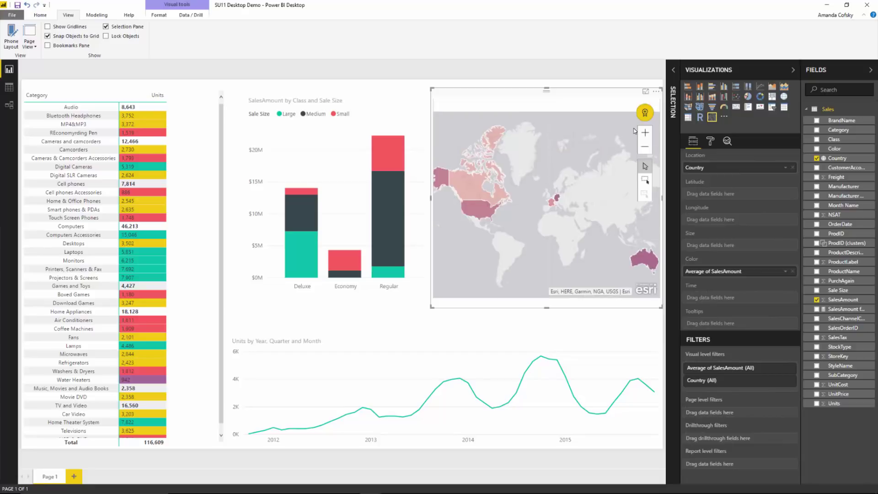
mouse_move(643, 118)
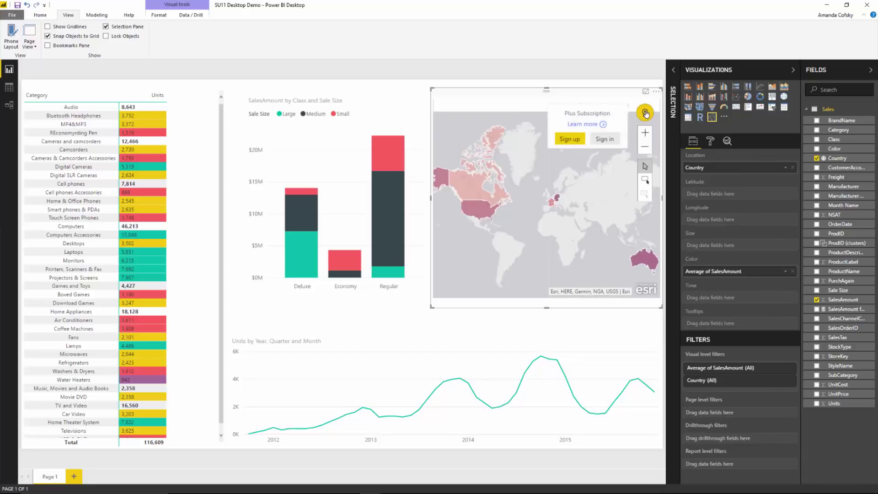
left_click(605, 139)
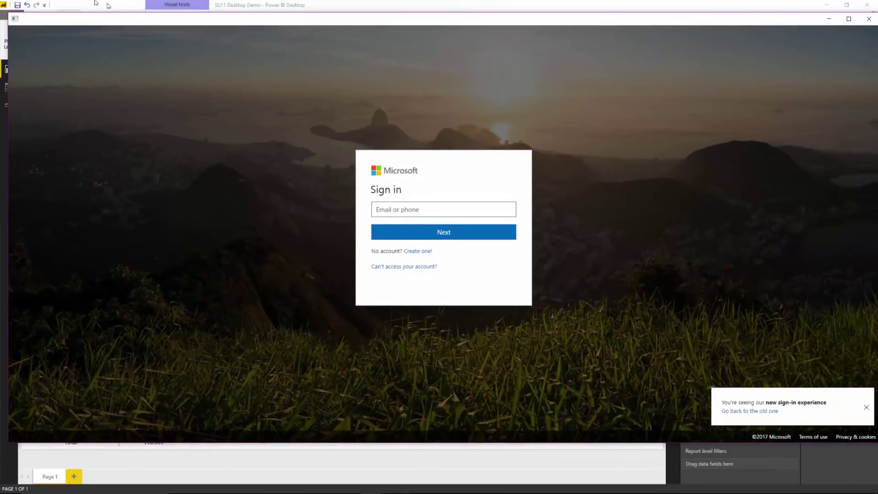
left_click_drag(10, 13, 228, 27)
left_click_drag(357, 34, 242, 39)
left_click(424, 223)
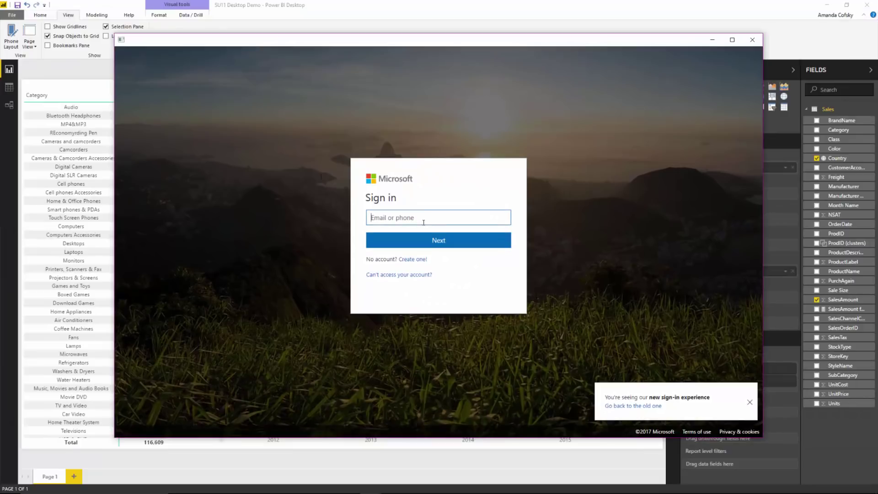
key("ctrl+v")
left_click(421, 242)
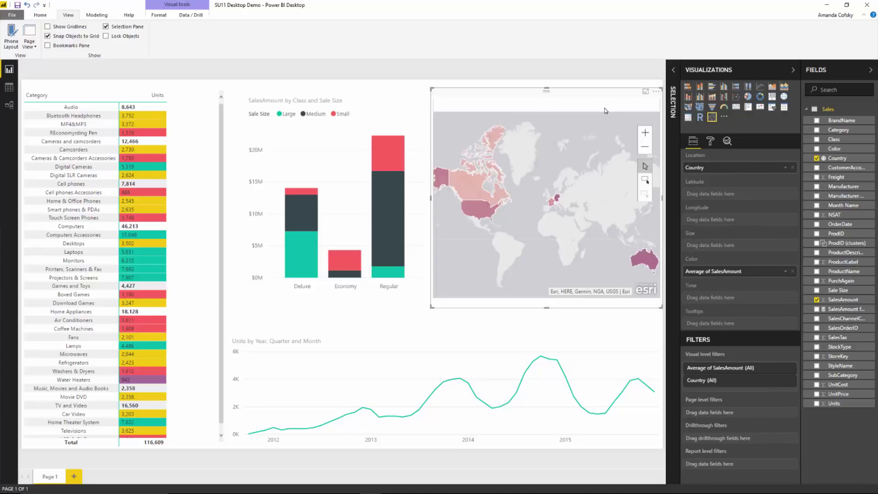
Open the ArcGIS map for editing and inspect the country shading over the Imagery basemap, close up and worldwide
left_click(656, 91)
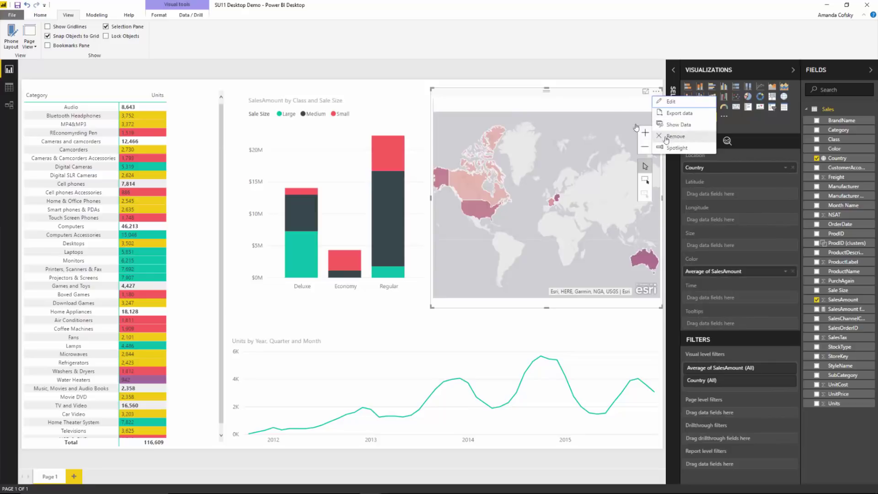
left_click(662, 102)
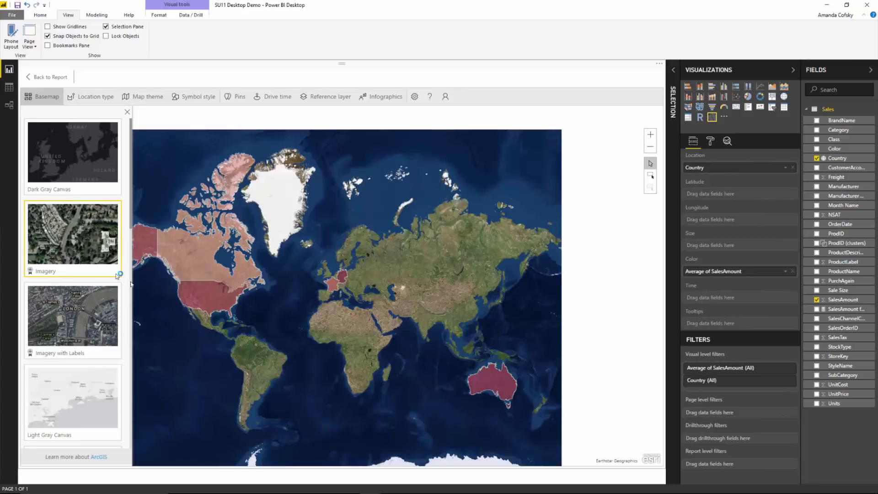
scroll(257, 317, "up", 2)
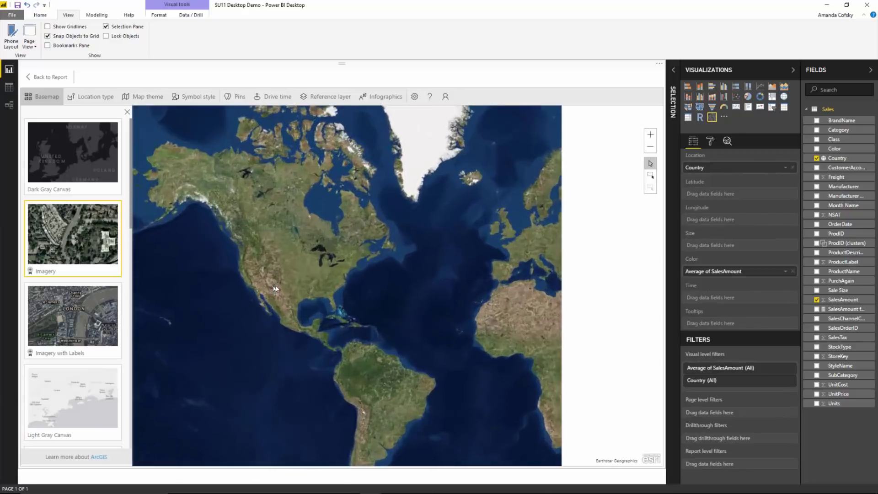
scroll(298, 284, "up", 1)
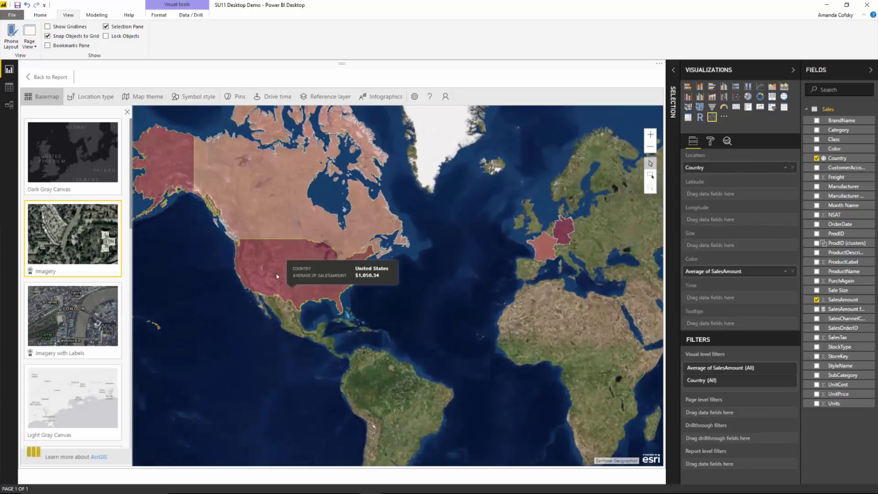
scroll(194, 284, "up", 4)
scroll(410, 251, "down", 8)
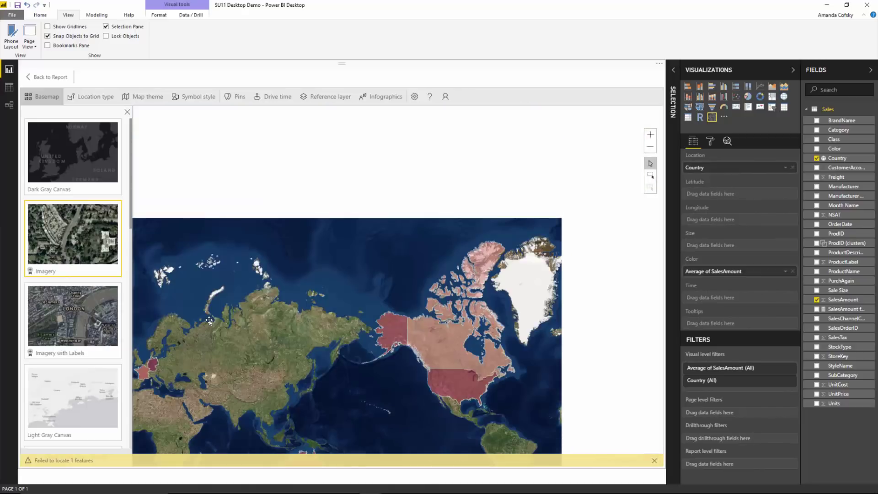
left_click_drag(273, 300, 385, 177)
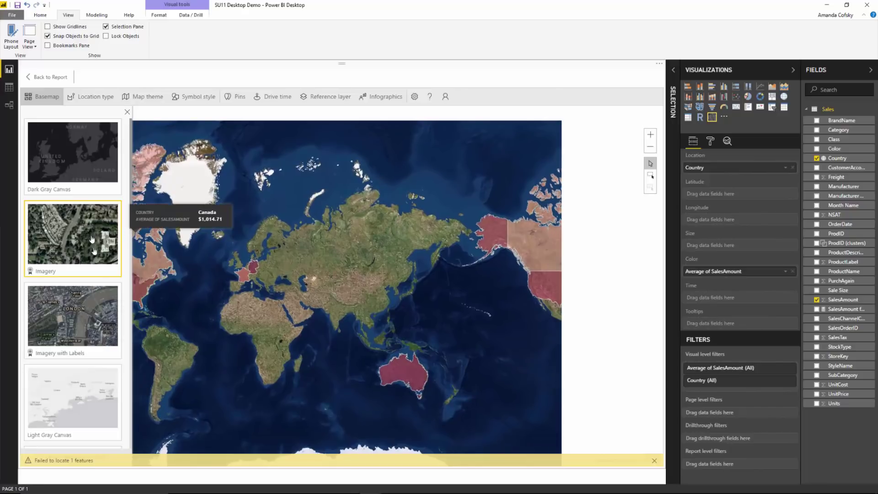
Look through the available basemaps and switch the map to the National Geographic basemap
scroll(85, 297, "down", 5)
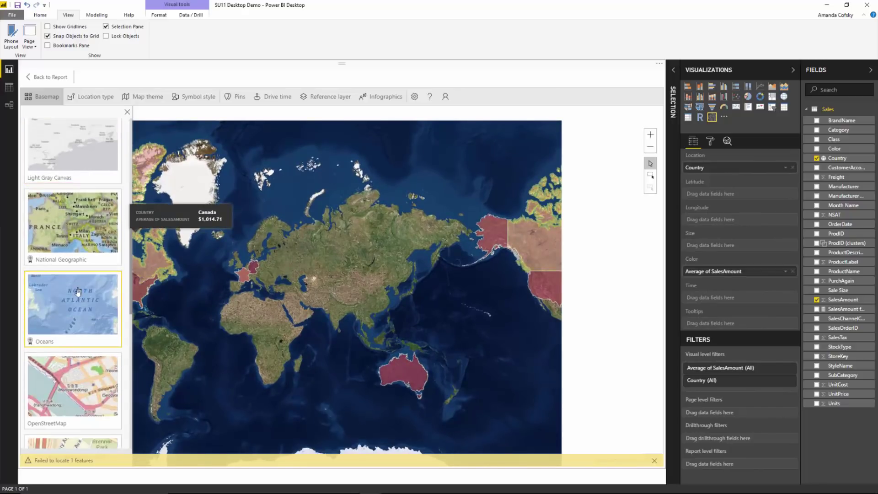
scroll(80, 305, "down", 6)
scroll(71, 309, "down", 1)
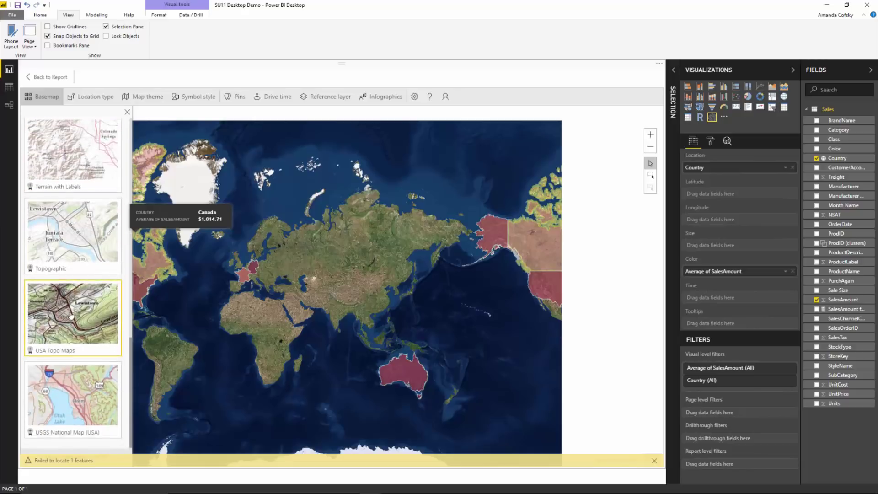
scroll(83, 313, "up", 6)
scroll(83, 316, "up", 2)
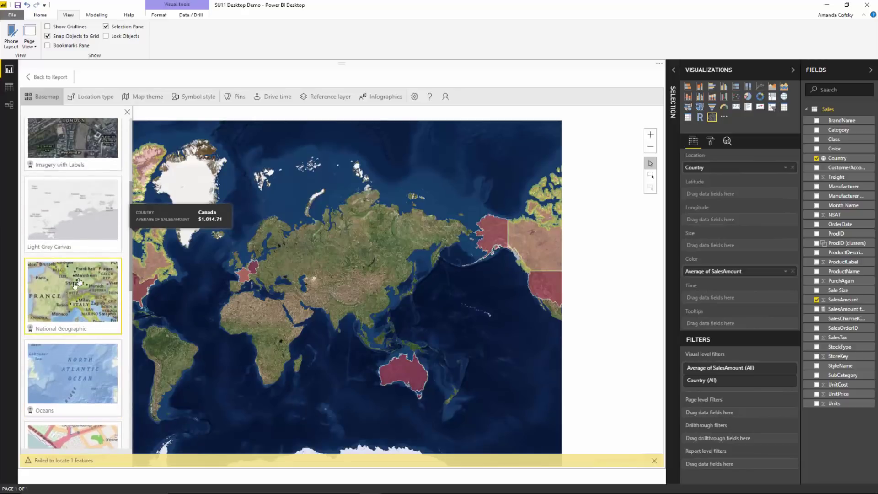
left_click(73, 304)
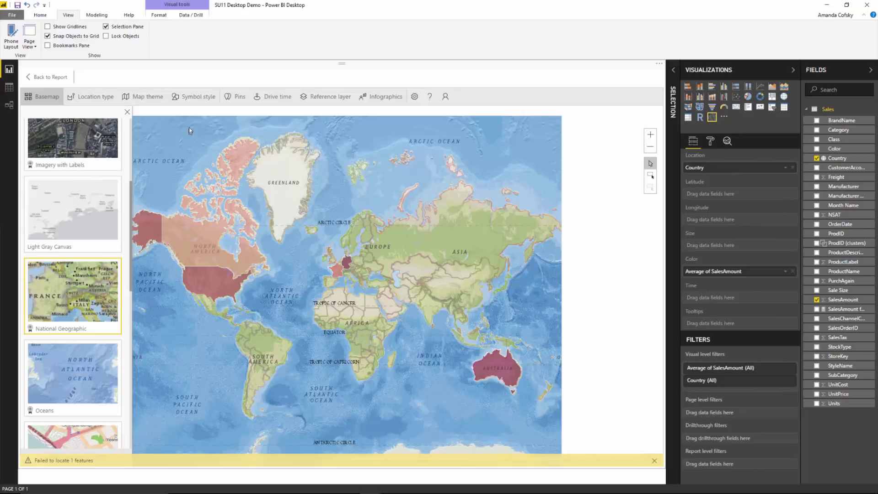
Browse the Living Atlas collection of reference layers available for the map
left_click(322, 98)
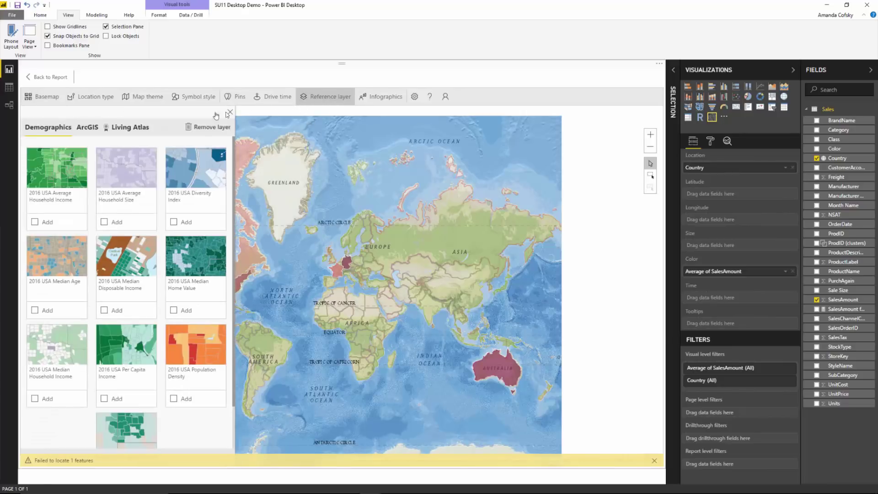
left_click(118, 129)
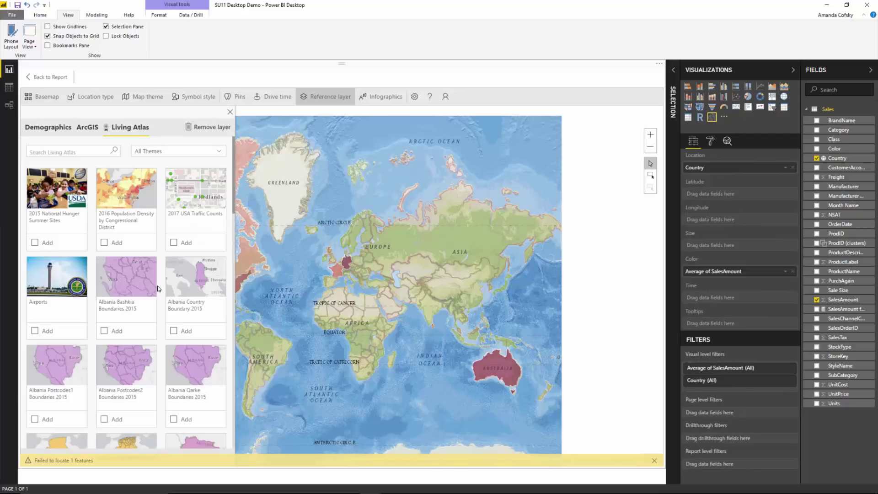
scroll(142, 306, "down", 5)
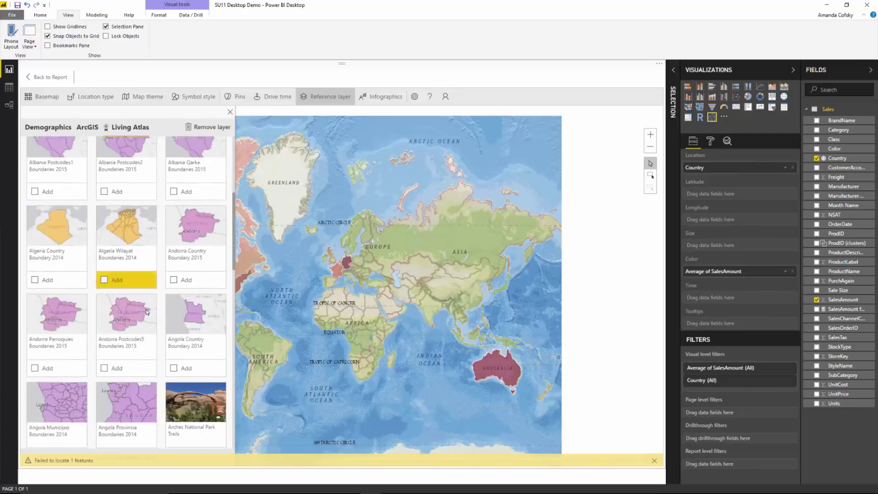
scroll(146, 312, "down", 4)
scroll(151, 309, "up", 6)
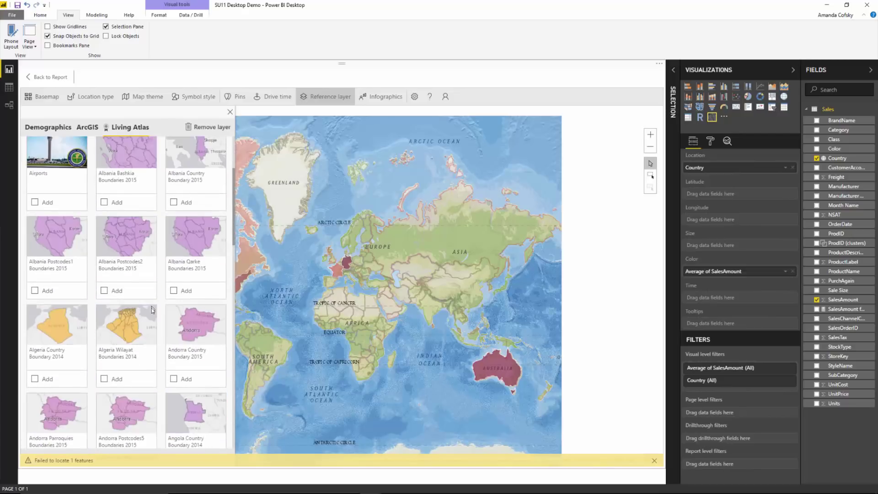
Add the 2017 Child Care infographic from the United States world demographics, in the Spending category under 2017 Household Services
scroll(152, 308, "up", 3)
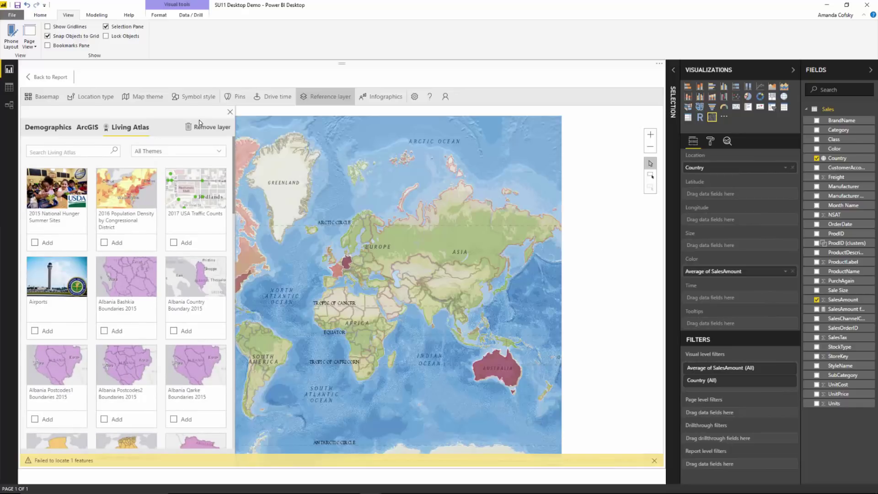
left_click(376, 95)
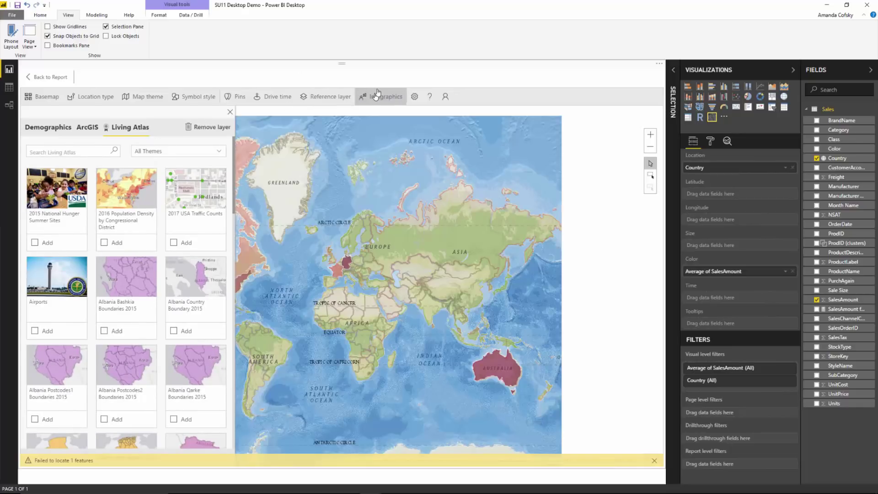
left_click(383, 100)
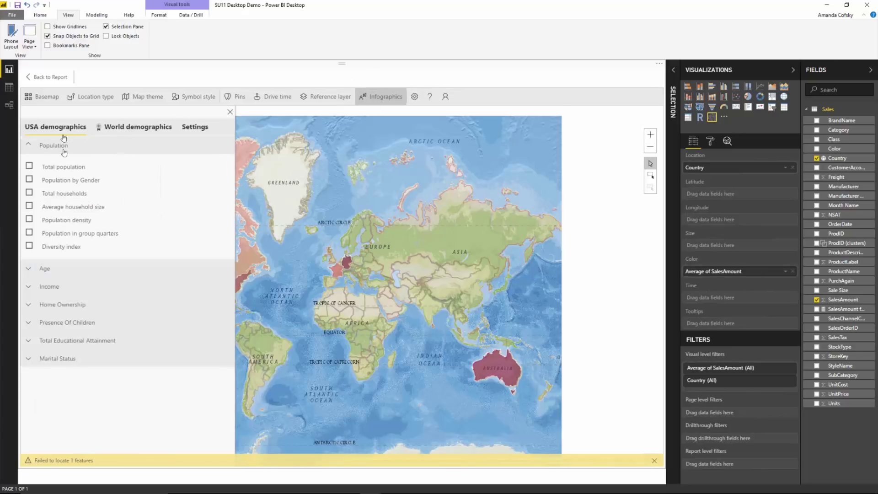
left_click(125, 129)
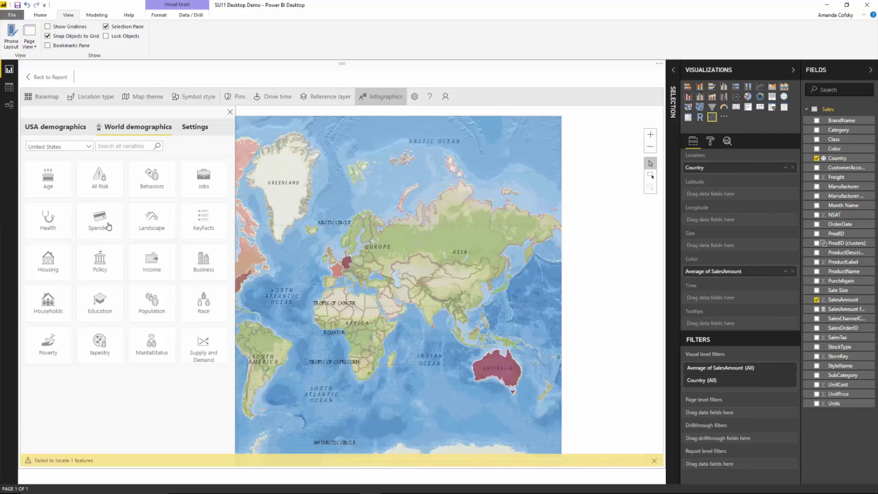
left_click(93, 229)
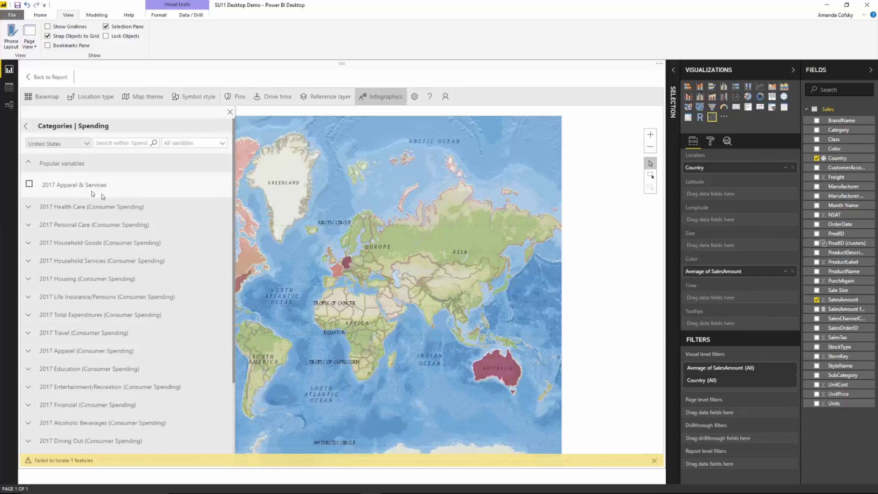
left_click(75, 263)
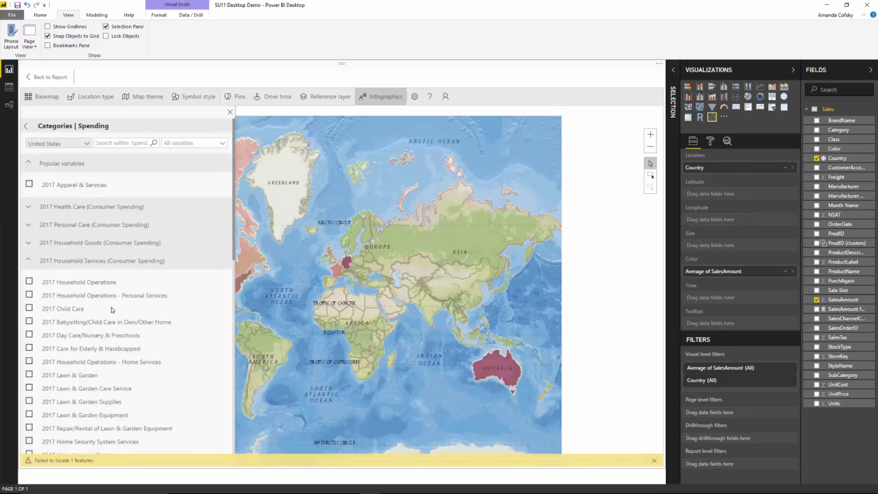
scroll(113, 309, "down", 1)
left_click(30, 265)
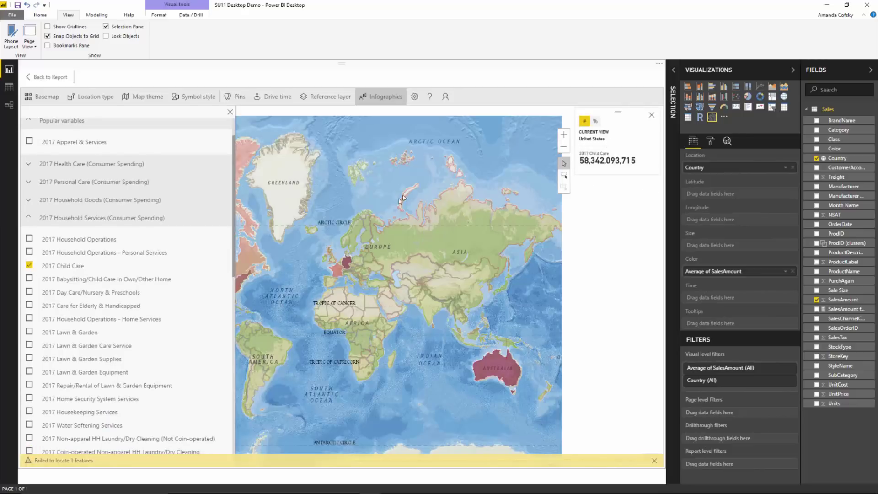
Bring North America into view on the map and inspect the average sales amounts for Canada and the United States
left_click_drag(401, 199, 465, 204)
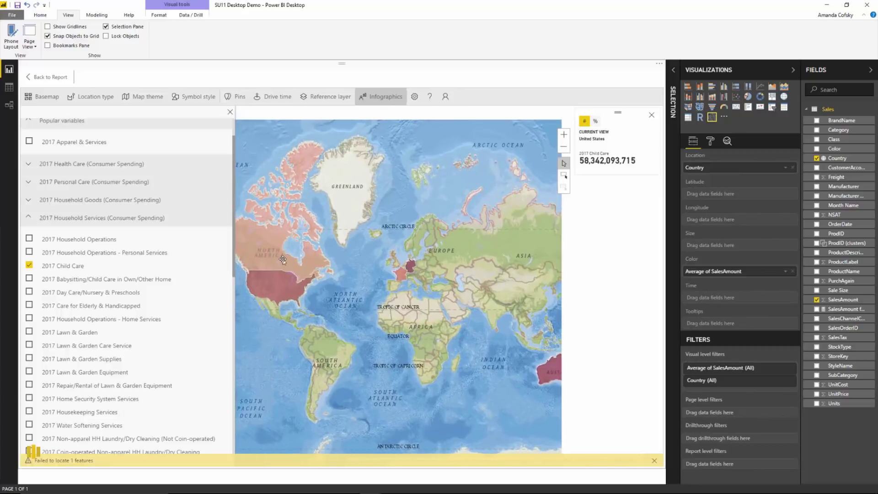
mouse_move(283, 260)
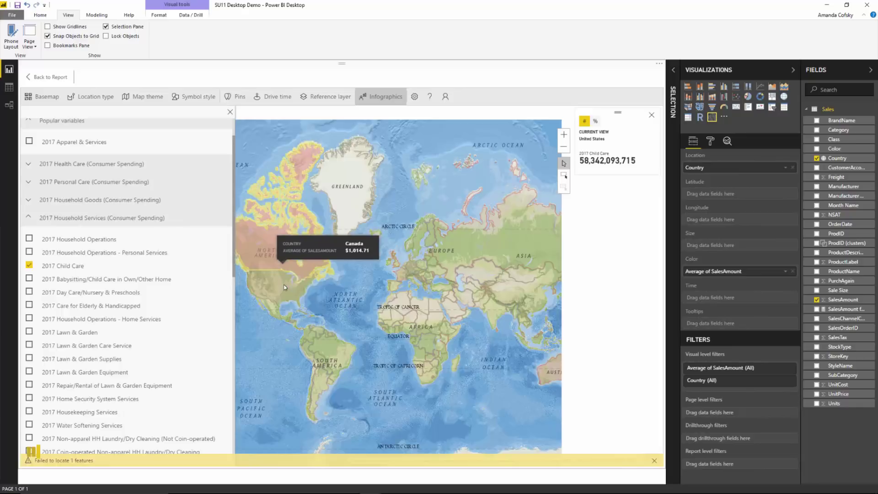
mouse_move(284, 286)
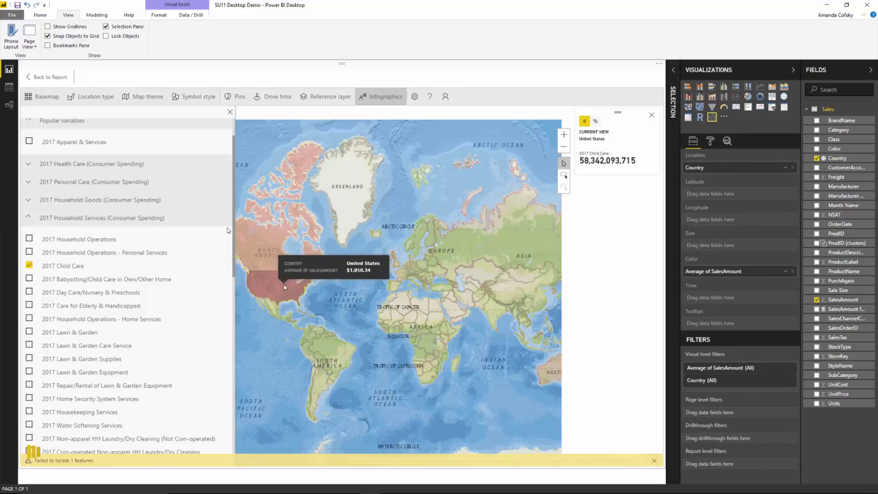
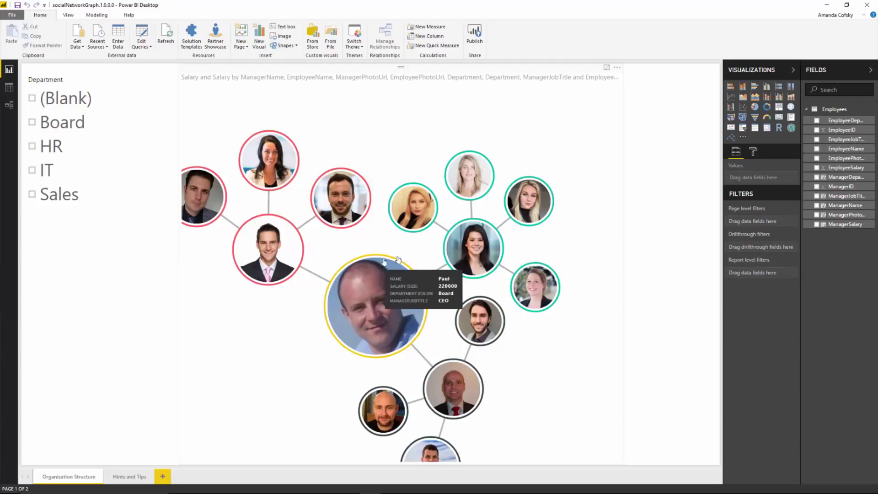
Select the social network graph on the Organization Structure page and inspect its field assignments
left_click(439, 153)
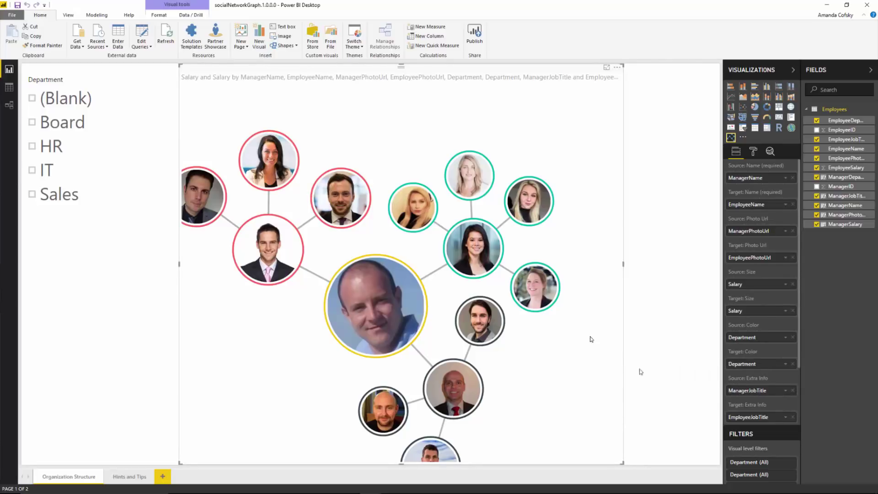
mouse_move(384, 317)
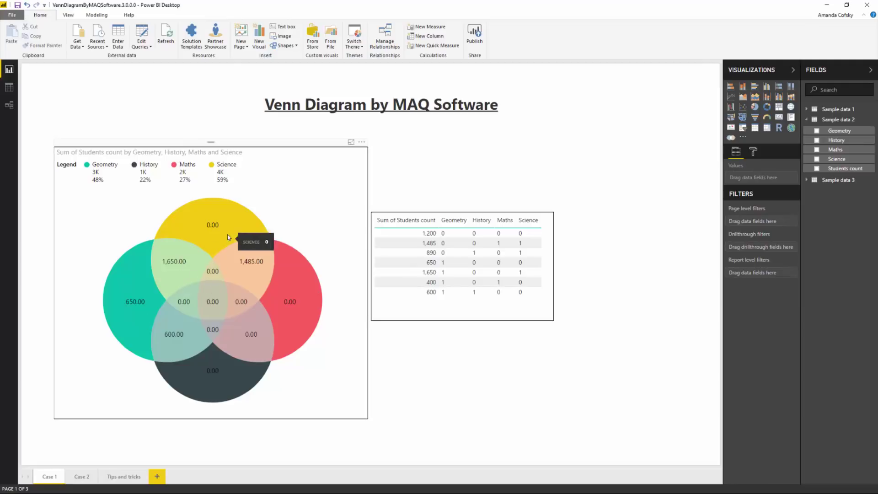
Inspect the Maths & Science overlap in the Venn diagram and go to the adjacent students count table
mouse_move(272, 283)
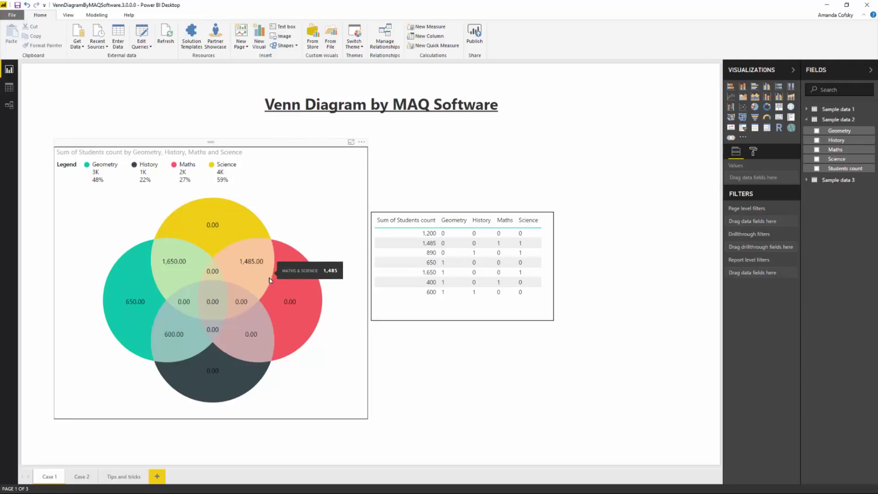
left_click(411, 220)
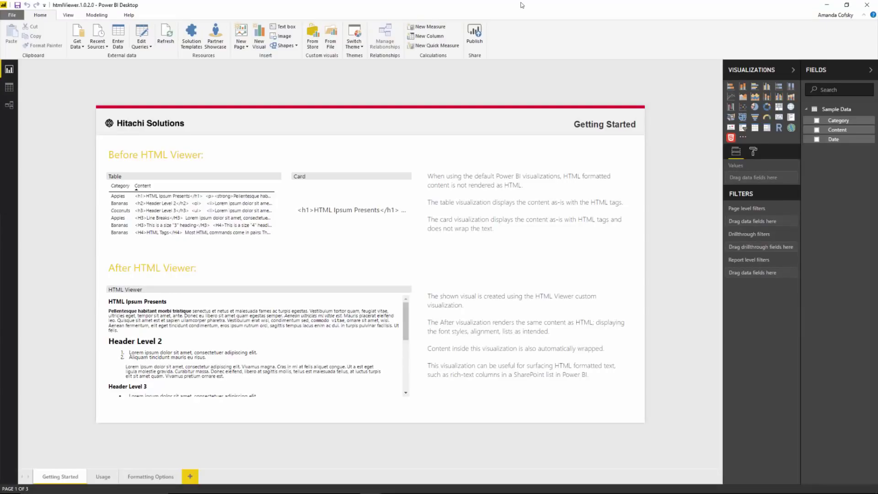
Widen the Content column of the table under Before HTML Viewer slightly and resize the table to end just before the card
left_click(196, 182)
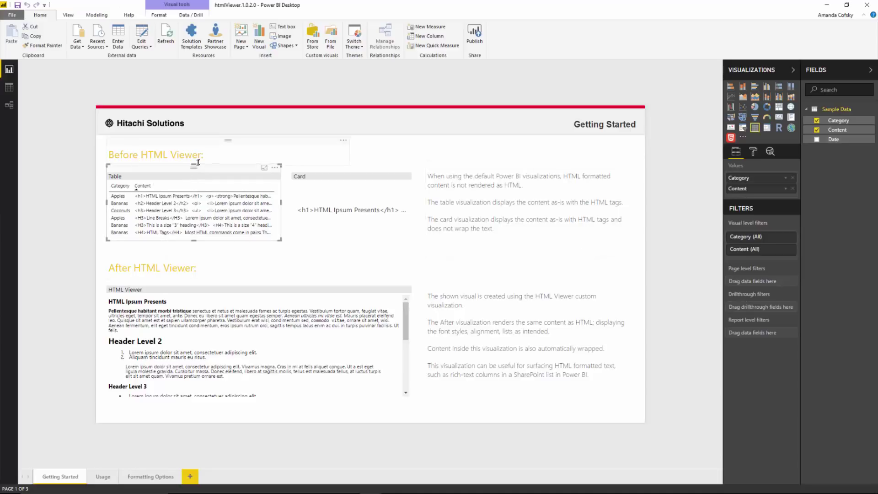
left_click_drag(280, 240, 329, 261)
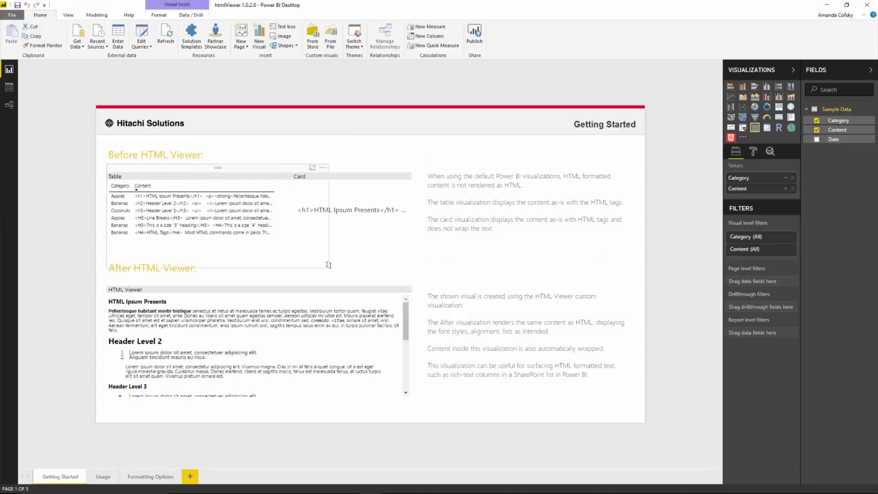
left_click(288, 254)
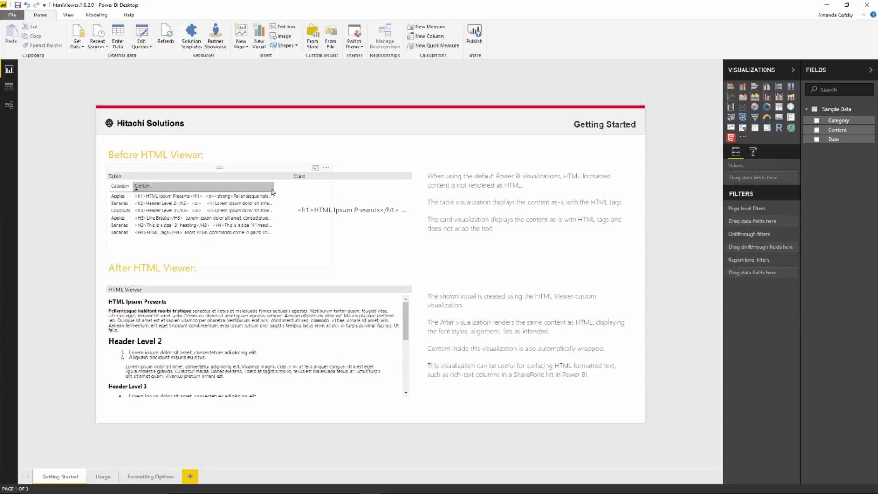
mouse_move(275, 191)
left_mouse_down()
mouse_move(327, 194)
mouse_move(238, 194)
mouse_move(276, 198)
left_mouse_up()
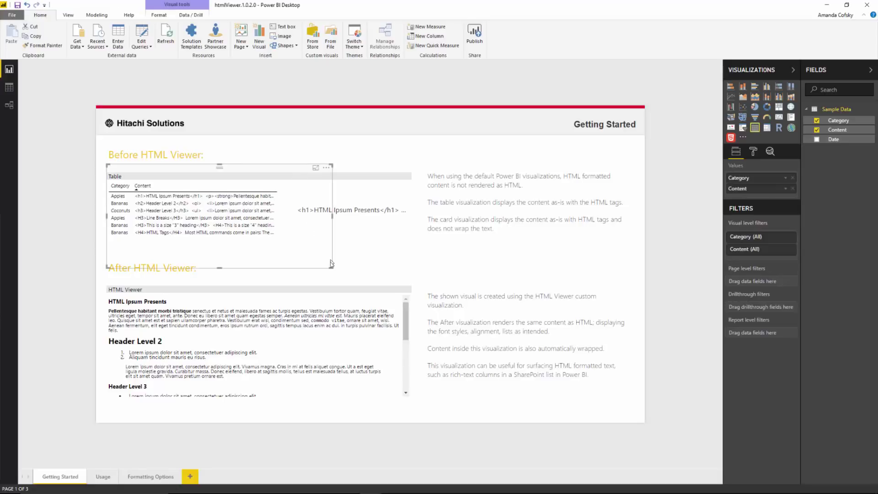
left_click_drag(331, 268, 285, 251)
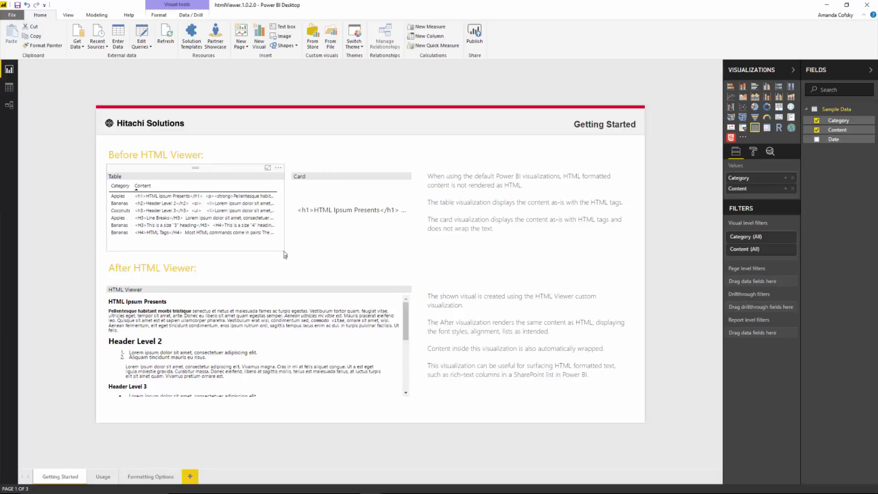
left_click(284, 251)
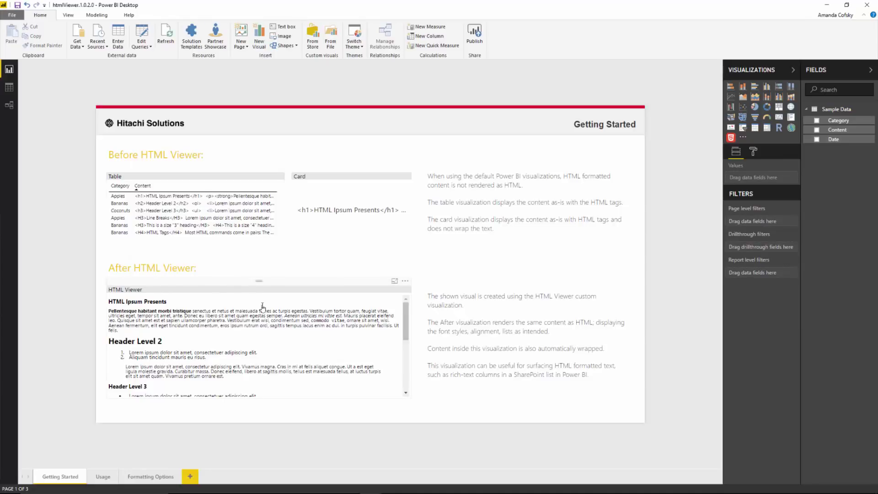
Select the HTML Viewer visual under After HTML Viewer
left_click(217, 303)
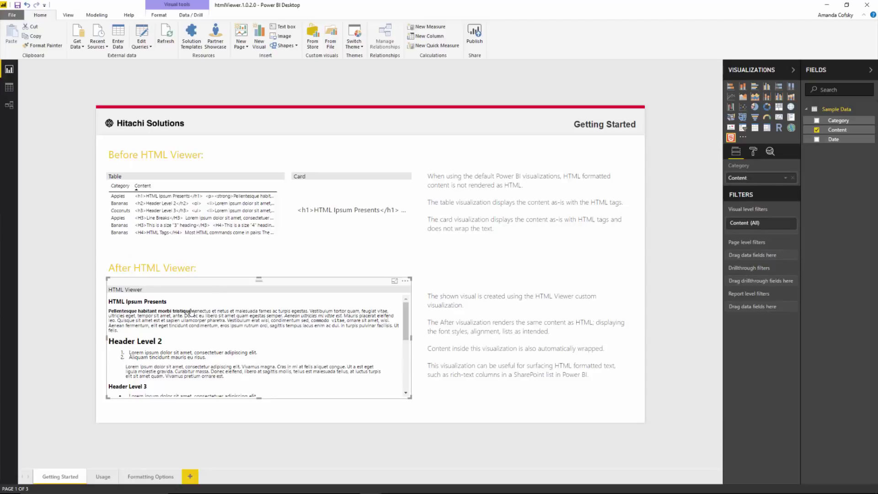